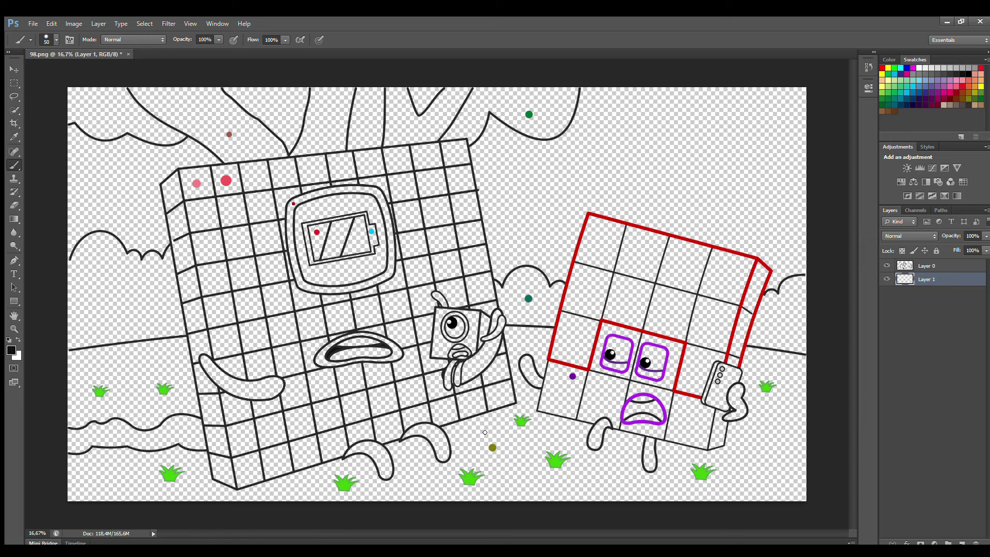
Paint the small cube character's eye white with light blue along its lower edge, and whiten its teeth and tongue
scroll(451, 369, "up", 6)
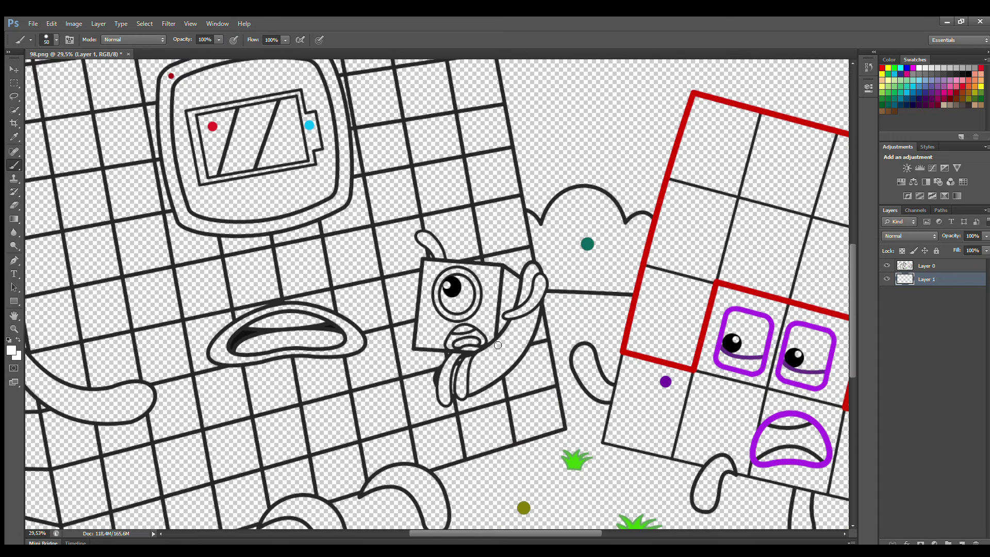
left_click_drag(449, 287, 456, 295)
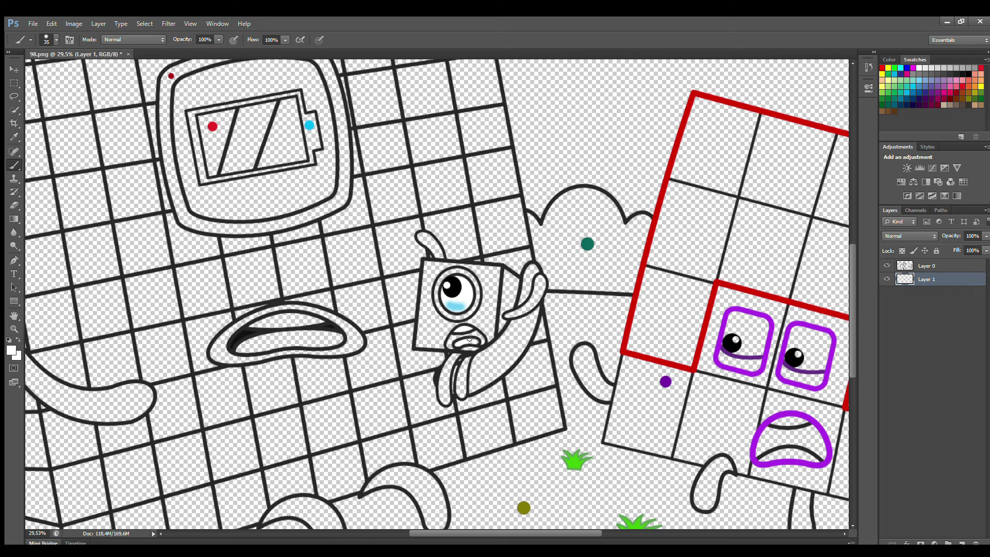
key("bracketright")
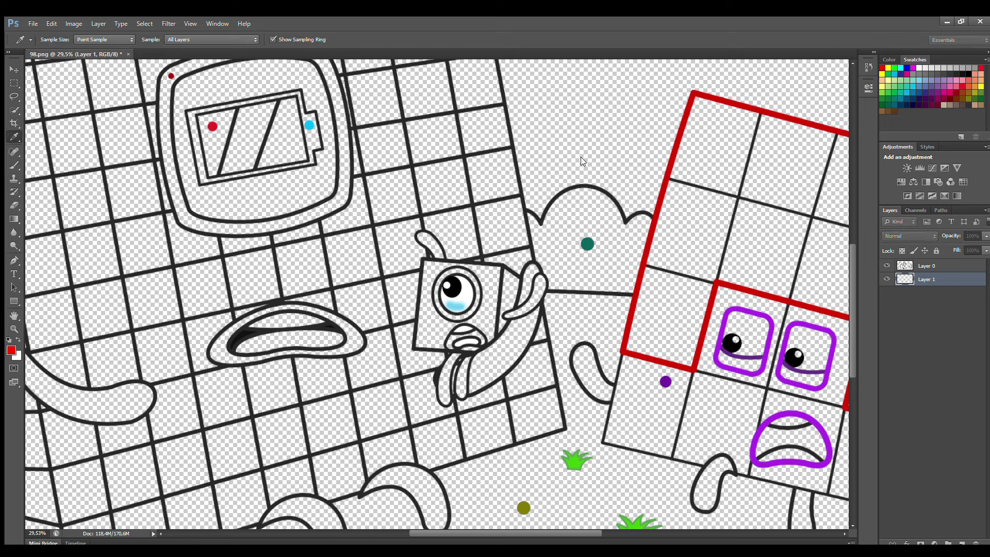
Paint the small cube character's arms and legs dark red and fill its mouth interior black on a new layer below
mouse_move(515, 312)
left_mouse_down()
mouse_move(506, 316)
mouse_move(531, 302)
left_mouse_up()
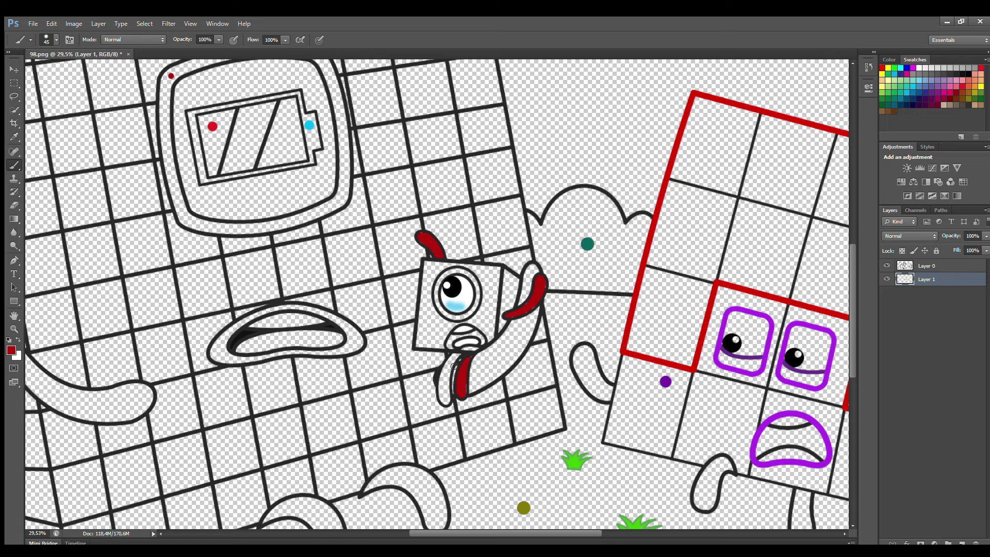
left_click_drag(441, 400, 456, 356)
key("ctrl+shift+alt+n")
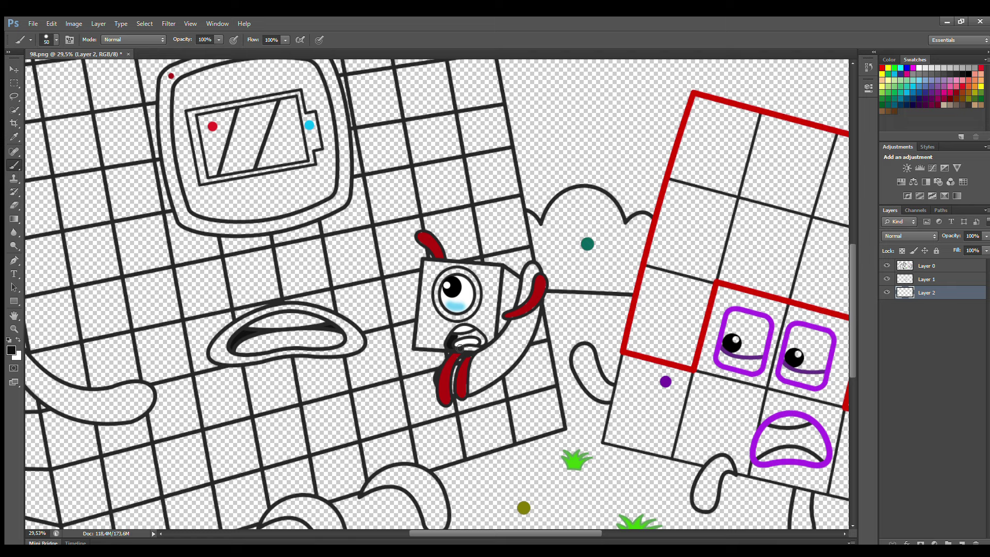
Paint the small cube's front face bright red and its side face darker red, adding a new layer beneath the others
left_click(14, 136)
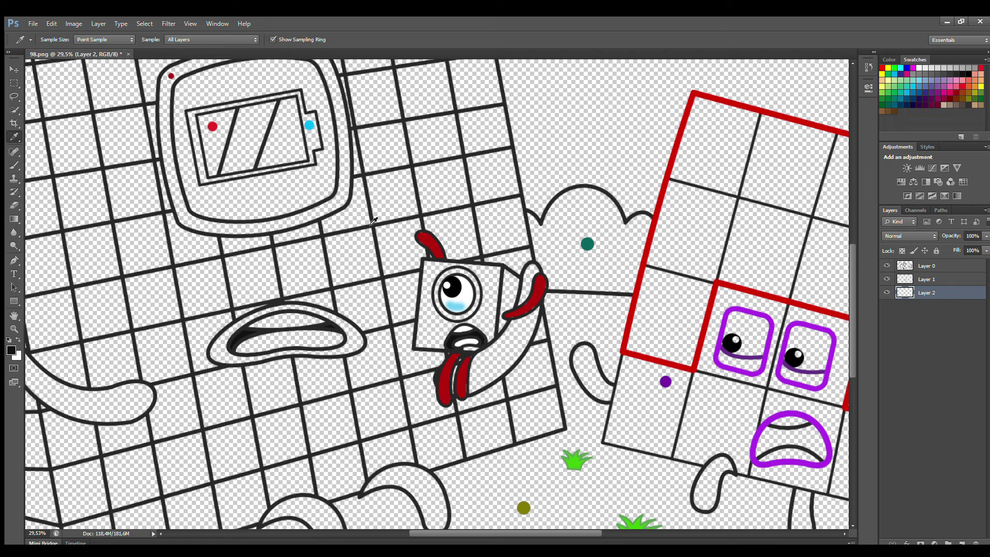
left_click(171, 76)
key("b")
key("bracketright")
key("bracketright")
mouse_move(442, 279)
left_mouse_down()
mouse_move(442, 300)
mouse_move(461, 317)
mouse_move(478, 294)
mouse_move(460, 276)
mouse_move(428, 278)
mouse_move(425, 316)
mouse_move(436, 347)
mouse_move(488, 343)
mouse_move(500, 272)
mouse_move(438, 274)
mouse_move(446, 340)
mouse_move(481, 284)
mouse_move(479, 326)
left_mouse_up()
key("ctrl+shift+alt+n")
key("]")
key("]")
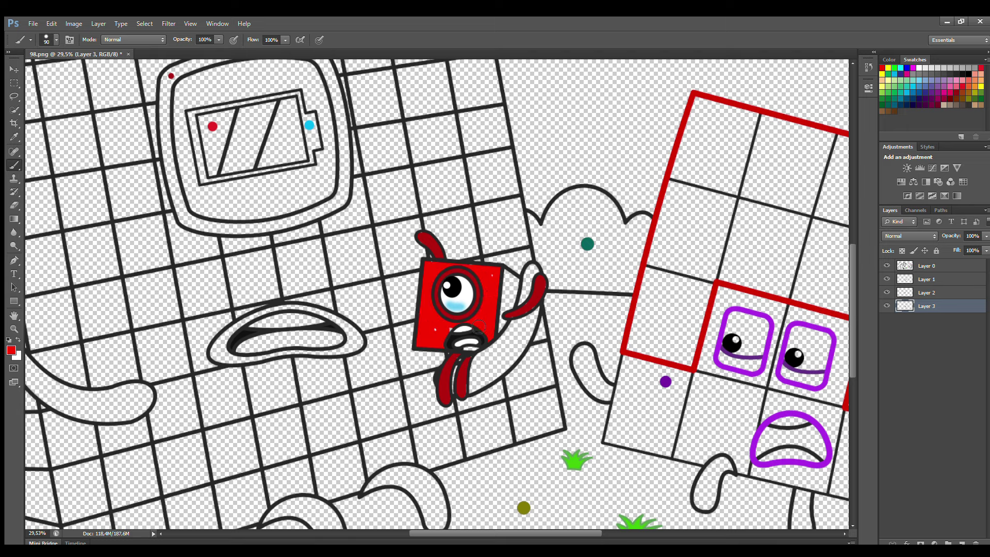
left_click_drag(505, 272, 511, 309)
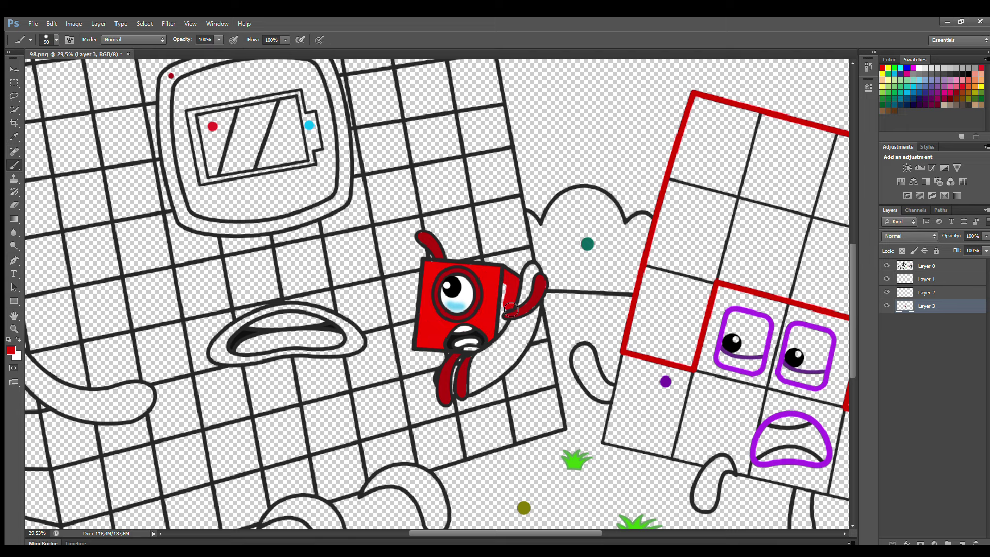
Paint the upper teeth in the large block character's mouth white on Layer 1
left_click(941, 280)
left_click(274, 322, "alt")
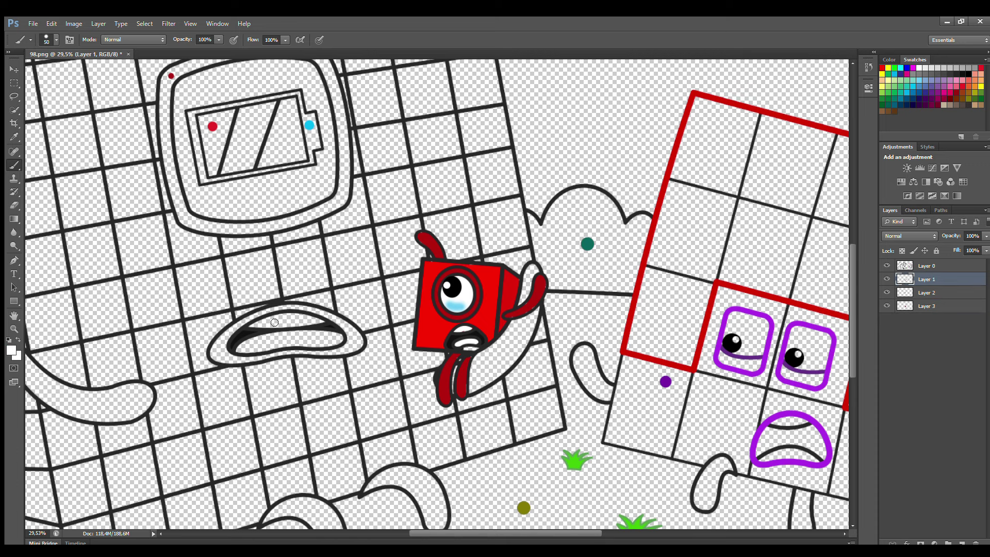
left_click_drag(255, 326, 314, 321)
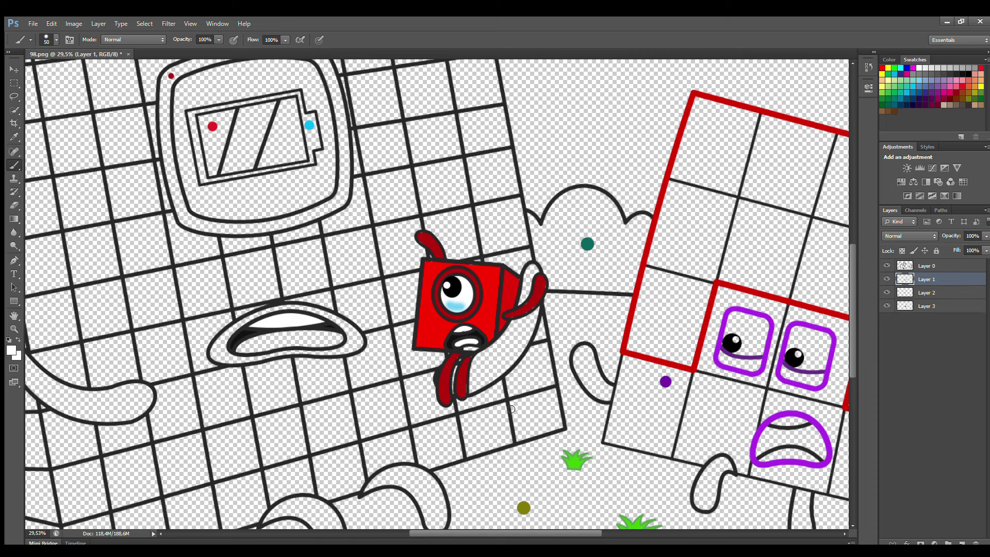
Fill the left section of the battery on the large block's screen with red and the remaining sections with white
scroll(511, 409, "down", 2)
scroll(849, 342, "down", 1)
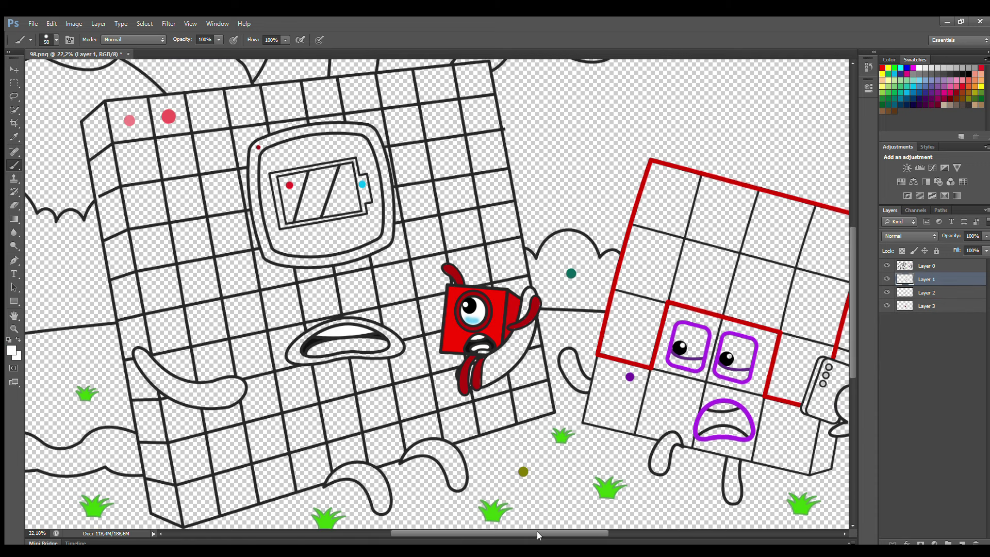
left_click_drag(537, 531, 549, 527)
left_click(241, 185, "alt")
left_click_drag(232, 179, 240, 218)
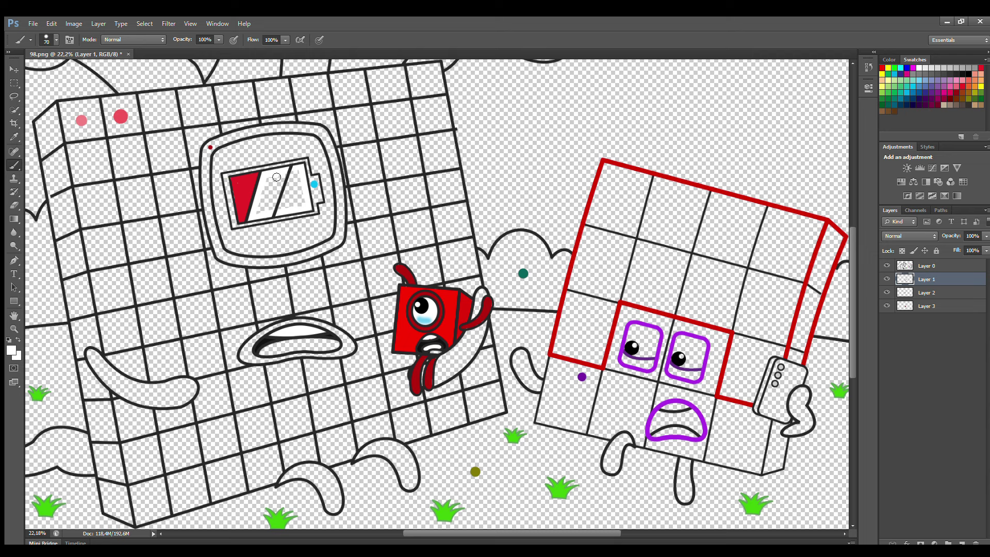
key("bracketright")
key("bracketright")
key("bracketright")
mouse_move(276, 177)
left_mouse_down()
mouse_move(262, 208)
mouse_move(300, 178)
mouse_move(274, 212)
left_mouse_up()
Paint the battery's casing cyan on Layer 2 and the screen behind it dark teal on Layer 3
left_click(916, 292)
left_click(314, 184, "alt")
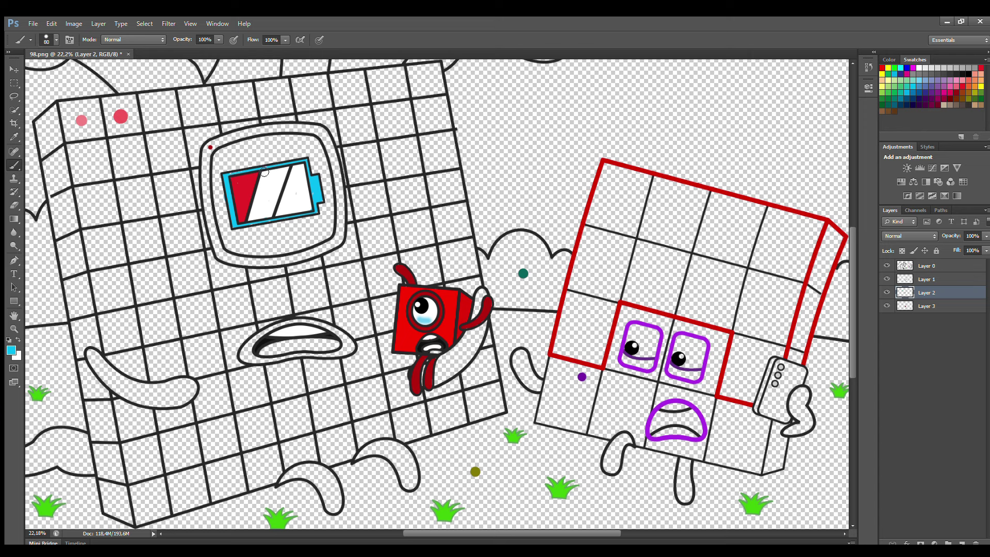
left_click(934, 306)
key("i")
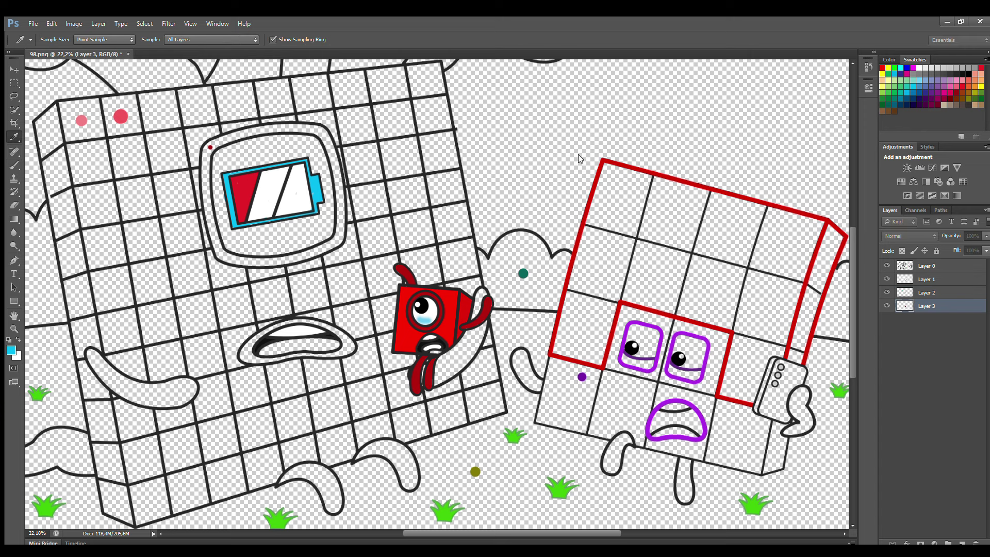
key("b")
mouse_move(220, 150)
left_mouse_down()
mouse_move(226, 225)
mouse_move(245, 252)
mouse_move(294, 249)
mouse_move(330, 238)
mouse_move(333, 200)
mouse_move(315, 145)
mouse_move(230, 157)
mouse_move(266, 158)
mouse_move(319, 185)
mouse_move(242, 234)
mouse_move(306, 238)
left_mouse_up()
Add a new layer, sample the dark red reference dot and paint the frame around the large block's screen
left_click(962, 543, "ctrl")
key("i")
left_click(211, 148)
key("b")
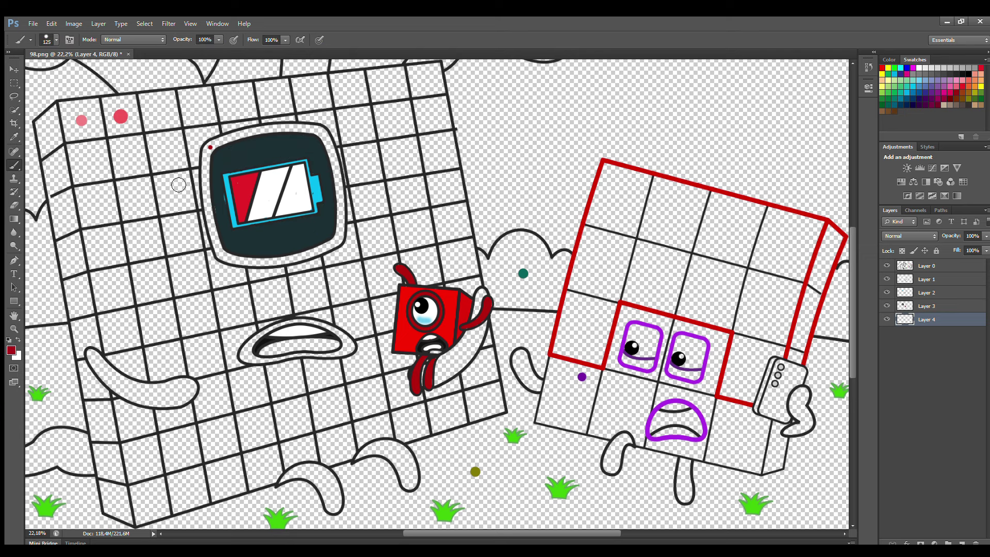
mouse_move(211, 148)
left_mouse_down()
mouse_move(219, 233)
mouse_move(288, 263)
mouse_move(340, 240)
mouse_move(342, 172)
mouse_move(320, 135)
mouse_move(247, 129)
mouse_move(219, 152)
left_mouse_up()
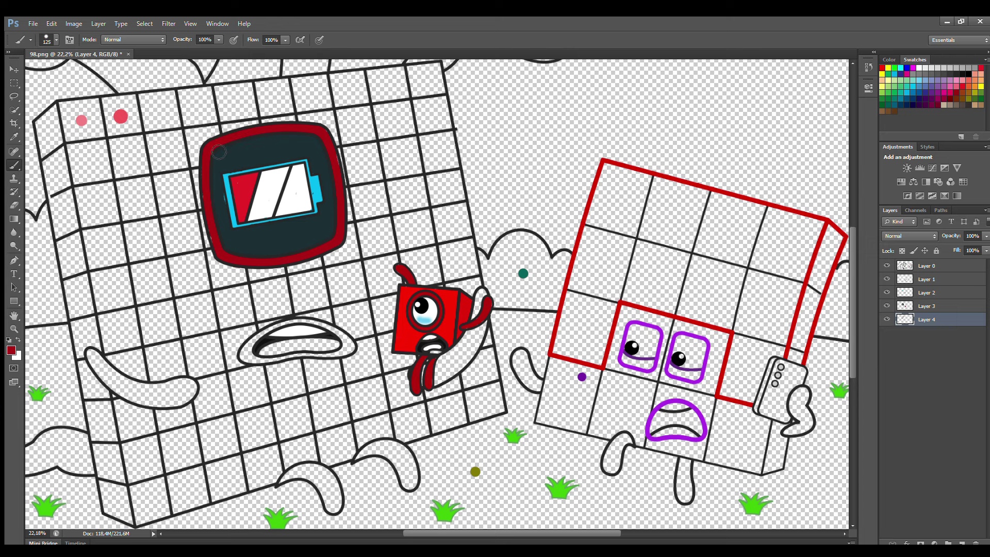
Paint the lower area inside the large block's mouth white on Layer 2
left_click(927, 280)
left_click(927, 293)
left_click(920, 68)
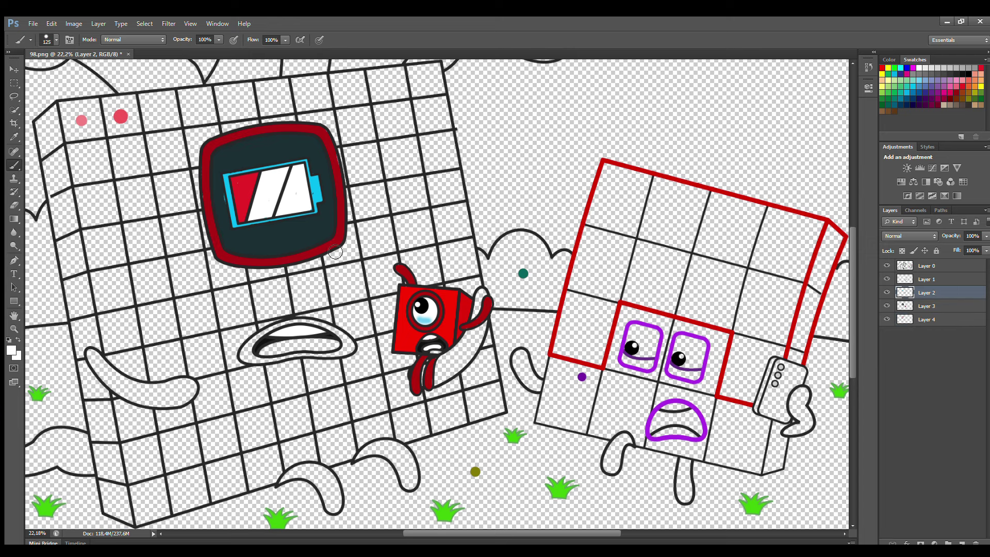
mouse_move(268, 351)
left_mouse_down()
mouse_move(334, 347)
mouse_move(245, 355)
mouse_move(319, 354)
mouse_move(337, 334)
left_mouse_up()
Sample the screen frame's dark red and paint the large block's lips, arms and legs with it on Layer 3
left_click(909, 309)
left_click(14, 136)
left_click(206, 192)
left_click(13, 169)
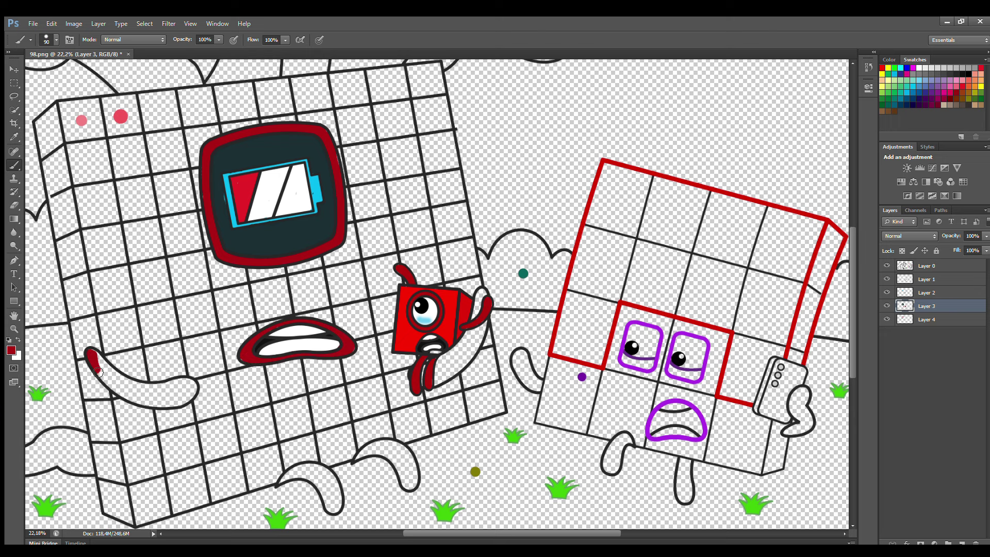
mouse_move(98, 372)
left_mouse_down()
mouse_move(127, 396)
mouse_move(176, 404)
mouse_move(194, 392)
mouse_move(140, 388)
mouse_move(92, 356)
mouse_move(155, 395)
left_mouse_up()
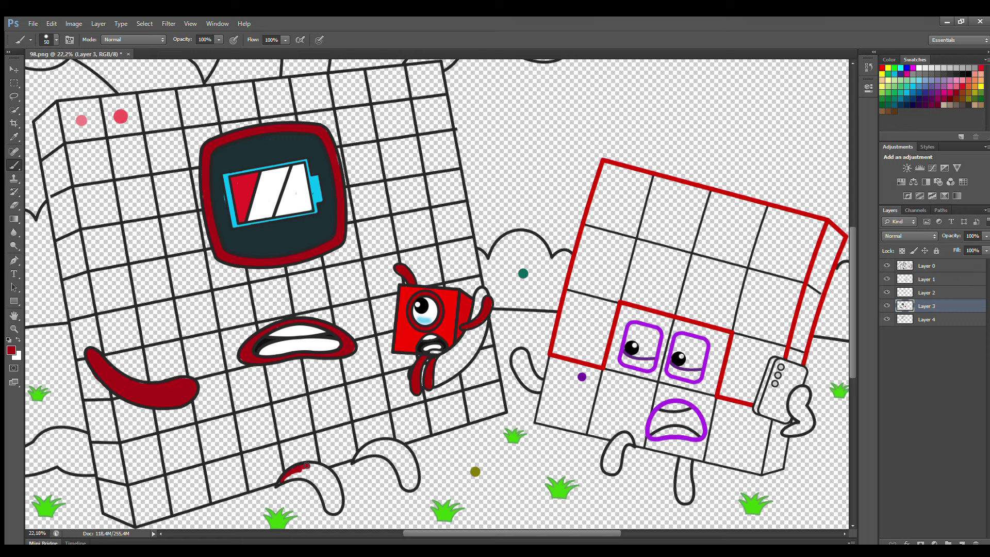
mouse_move(304, 474)
left_mouse_down()
mouse_move(338, 507)
mouse_move(331, 476)
mouse_move(303, 469)
mouse_move(332, 487)
mouse_move(313, 482)
left_mouse_up()
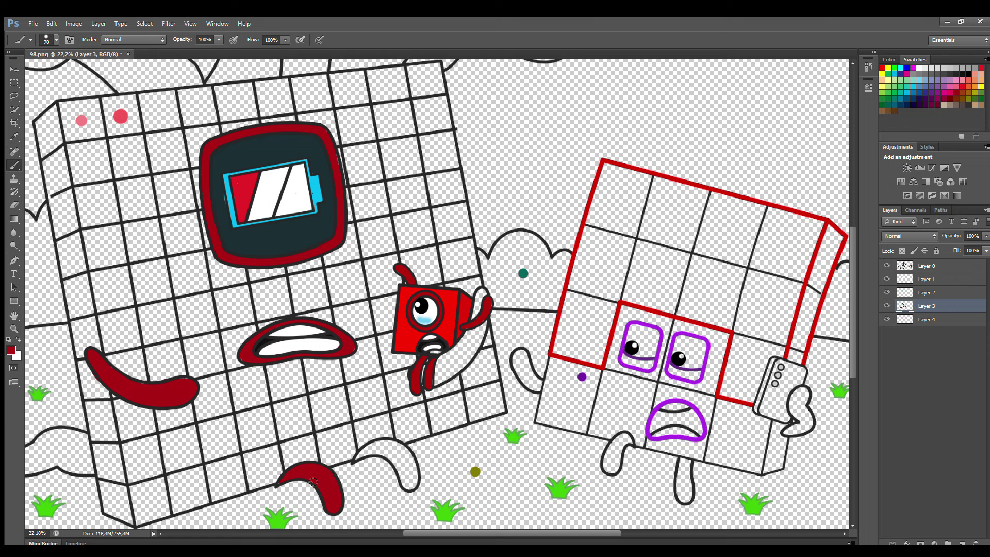
mouse_move(365, 453)
left_mouse_down()
mouse_move(404, 451)
mouse_move(414, 484)
mouse_move(380, 453)
mouse_move(403, 455)
left_mouse_up()
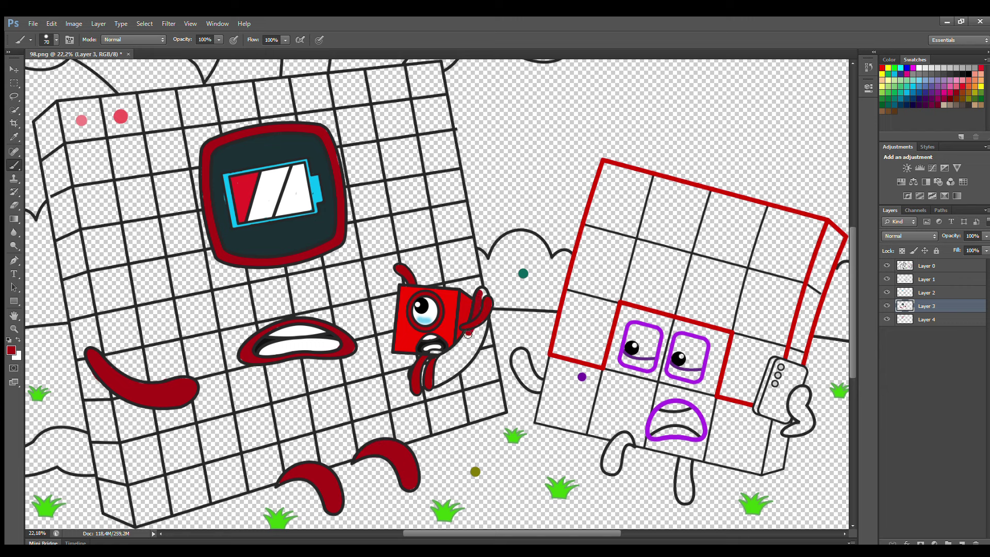
mouse_move(468, 334)
left_mouse_down()
mouse_move(424, 367)
mouse_move(422, 384)
mouse_move(450, 375)
mouse_move(473, 351)
mouse_move(485, 295)
mouse_move(473, 336)
mouse_move(427, 371)
mouse_move(470, 343)
mouse_move(434, 380)
left_mouse_up()
Add a layer at the bottom of the stack, sample the light pink dot and paint alternating squares at the block's upper-left corner
left_click(962, 543)
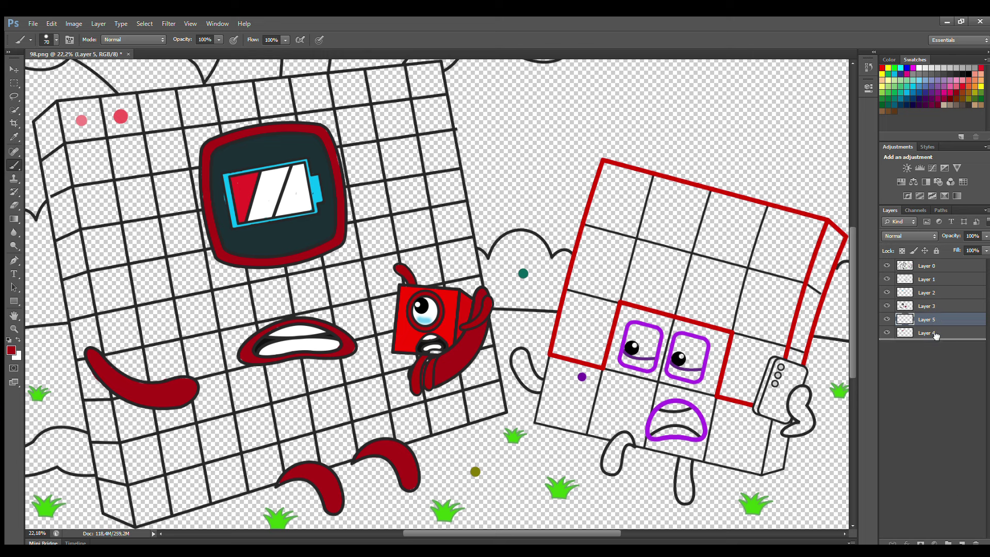
key("bracketright")
key("bracketright")
left_click(81, 120, "alt")
mouse_move(64, 103)
left_mouse_down()
mouse_move(69, 137)
mouse_move(101, 137)
mouse_move(98, 110)
mouse_move(80, 106)
mouse_move(84, 128)
mouse_move(120, 176)
mouse_move(145, 171)
mouse_move(142, 140)
mouse_move(127, 161)
left_mouse_up()
mouse_move(144, 96)
left_mouse_down()
mouse_move(155, 130)
mouse_move(179, 126)
mouse_move(172, 96)
mouse_move(167, 115)
left_mouse_up()
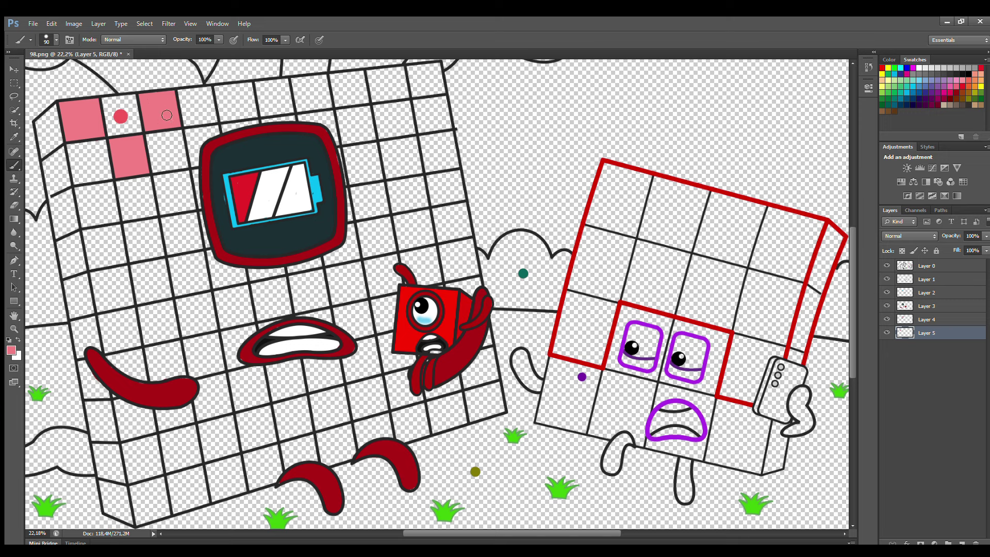
Continue the light pink checker pattern across the block's top three rows and erase the stray paint beside the screen
mouse_move(192, 149)
left_mouse_down()
mouse_move(218, 142)
mouse_move(217, 130)
mouse_move(198, 153)
mouse_move(219, 99)
mouse_move(223, 117)
mouse_move(256, 116)
mouse_move(248, 87)
mouse_move(243, 116)
mouse_move(277, 121)
mouse_move(305, 105)
mouse_move(298, 93)
mouse_move(321, 106)
mouse_move(325, 83)
mouse_move(304, 82)
mouse_move(349, 143)
mouse_move(371, 133)
mouse_move(366, 111)
mouse_move(356, 120)
mouse_move(374, 87)
mouse_move(395, 98)
mouse_move(404, 87)
mouse_move(392, 72)
mouse_move(389, 89)
mouse_move(422, 130)
mouse_move(450, 127)
mouse_move(430, 117)
left_mouse_up()
mouse_move(389, 148)
left_mouse_down()
mouse_move(390, 176)
mouse_move(420, 173)
mouse_move(414, 141)
mouse_move(404, 153)
mouse_move(433, 190)
mouse_move(460, 200)
mouse_move(459, 176)
mouse_move(448, 193)
left_mouse_up()
mouse_move(358, 186)
left_mouse_down()
mouse_move(385, 214)
mouse_move(383, 186)
mouse_move(361, 211)
left_mouse_up()
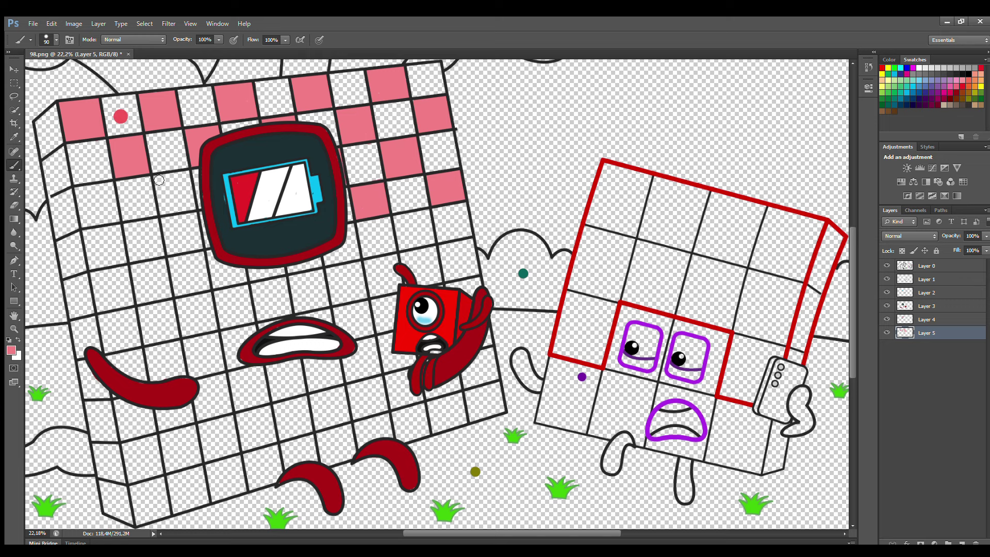
mouse_move(159, 180)
left_mouse_down()
mouse_move(165, 213)
mouse_move(182, 194)
left_mouse_up()
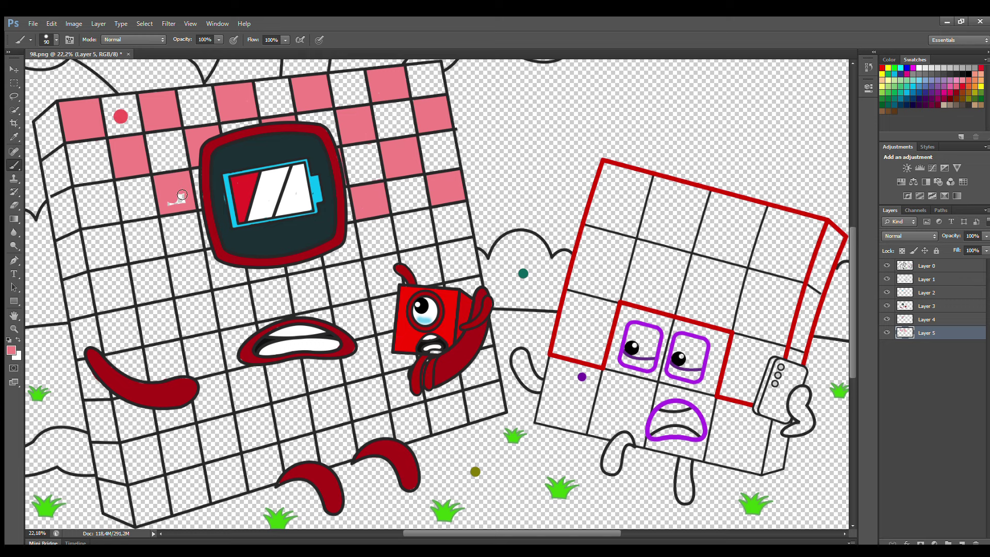
left_click(12, 204)
left_click_drag(193, 242, 200, 259)
Paint alternating squares light pink in the large block's middle rows, between the screen and the mouth and out to both edges
left_click(14, 165)
mouse_move(127, 227)
left_mouse_down()
mouse_move(145, 258)
mouse_move(161, 254)
mouse_move(152, 232)
left_mouse_up()
mouse_move(81, 198)
left_mouse_down()
mouse_move(95, 225)
mouse_move(114, 208)
mouse_move(104, 188)
mouse_move(94, 190)
mouse_move(95, 215)
left_mouse_up()
mouse_move(95, 276)
left_mouse_down()
mouse_move(100, 308)
mouse_move(132, 305)
mouse_move(127, 271)
mouse_move(111, 294)
left_mouse_up()
left_click_drag(142, 307, 177, 336)
mouse_move(173, 260)
left_mouse_down()
mouse_move(179, 293)
mouse_move(206, 288)
mouse_move(203, 257)
mouse_move(192, 268)
mouse_move(235, 323)
mouse_move(252, 318)
mouse_move(246, 290)
mouse_move(226, 303)
mouse_move(244, 310)
mouse_move(253, 276)
mouse_move(283, 272)
mouse_move(319, 308)
mouse_move(322, 279)
mouse_move(307, 278)
mouse_move(317, 286)
mouse_move(328, 256)
mouse_move(342, 260)
mouse_move(352, 239)
mouse_move(342, 250)
mouse_move(373, 286)
mouse_move(397, 290)
mouse_move(398, 268)
mouse_move(385, 262)
mouse_move(379, 286)
mouse_move(391, 269)
left_mouse_up()
mouse_move(399, 220)
left_mouse_down()
mouse_move(403, 245)
mouse_move(430, 243)
mouse_move(428, 215)
mouse_move(403, 223)
mouse_move(446, 256)
mouse_move(450, 279)
mouse_move(476, 256)
mouse_move(453, 248)
mouse_move(463, 270)
left_mouse_up()
key("e")
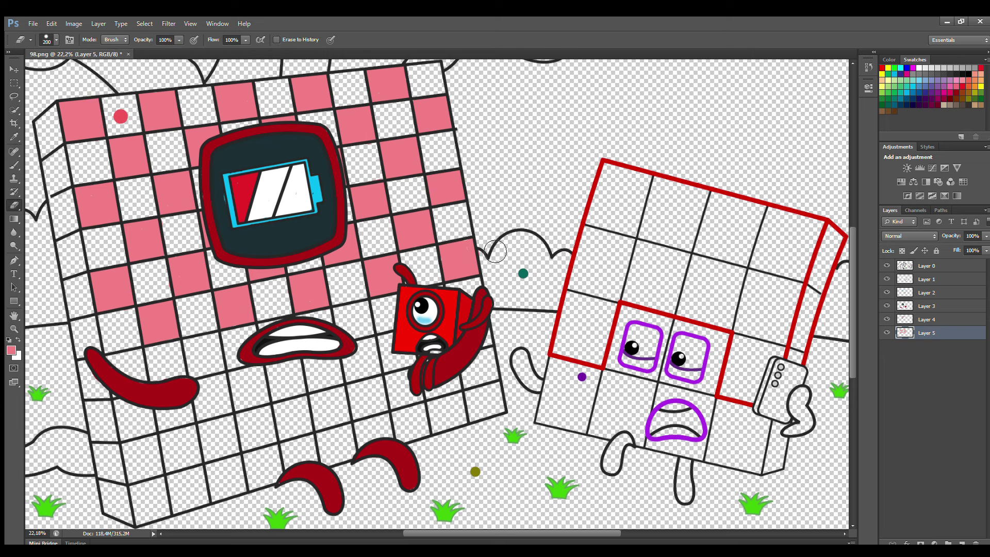
key("b")
Paint alternating squares light pink in the lower rows, from the block's right edge to below the mouth
mouse_move(475, 393)
left_mouse_down()
mouse_move(501, 412)
mouse_move(498, 389)
mouse_move(492, 402)
mouse_move(429, 396)
mouse_move(457, 390)
mouse_move(386, 353)
mouse_move(392, 369)
mouse_move(400, 338)
mouse_move(412, 351)
mouse_move(340, 324)
mouse_move(356, 307)
mouse_move(371, 334)
mouse_move(359, 314)
left_mouse_up()
mouse_move(349, 387)
left_mouse_down()
mouse_move(359, 415)
mouse_move(384, 410)
mouse_move(381, 383)
mouse_move(362, 413)
mouse_move(422, 436)
mouse_move(423, 409)
mouse_move(410, 428)
left_mouse_up()
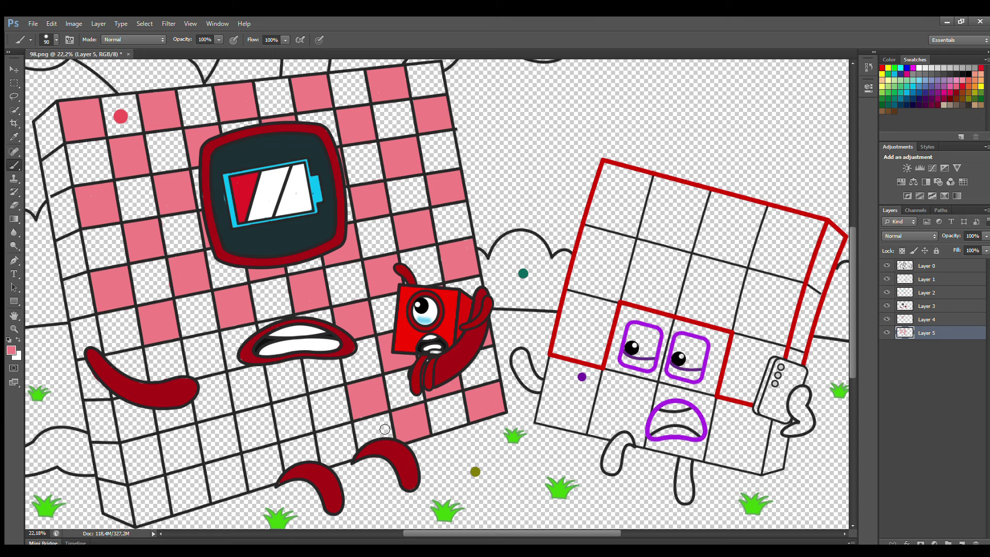
mouse_move(323, 438)
left_mouse_down()
mouse_move(343, 453)
mouse_move(332, 435)
mouse_move(342, 453)
left_mouse_up()
mouse_move(309, 365)
left_mouse_down()
mouse_move(335, 387)
mouse_move(320, 379)
left_mouse_up()
mouse_move(279, 408)
left_mouse_down()
mouse_move(283, 434)
mouse_move(310, 432)
mouse_move(305, 401)
mouse_move(294, 418)
left_mouse_up()
mouse_move(233, 372)
left_mouse_down()
mouse_move(238, 407)
mouse_move(266, 401)
mouse_move(248, 395)
left_mouse_up()
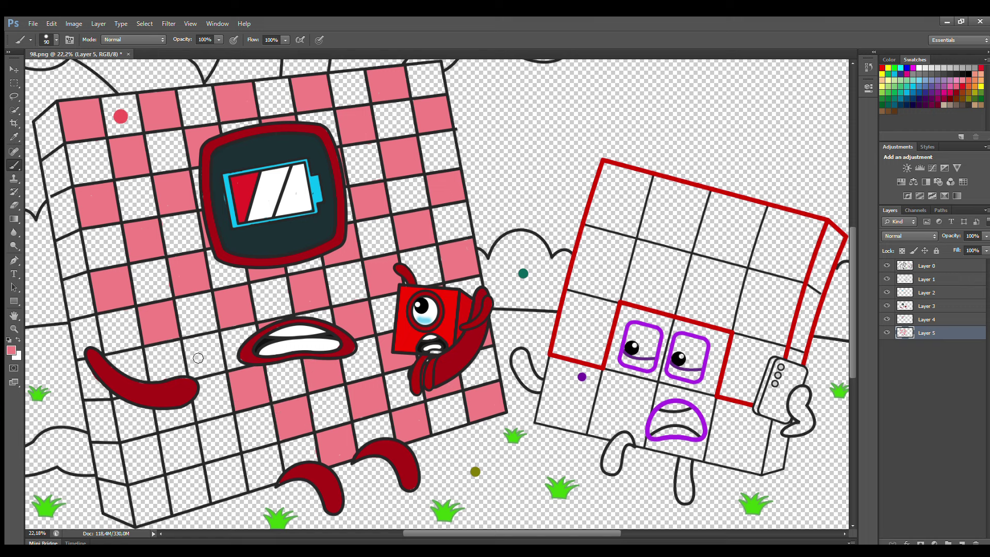
Complete the light pink checker pattern around the block's left arm and in its lower-left rows
mouse_move(188, 339)
left_mouse_down()
mouse_move(194, 369)
mouse_move(220, 371)
mouse_move(218, 341)
mouse_move(200, 353)
left_mouse_up()
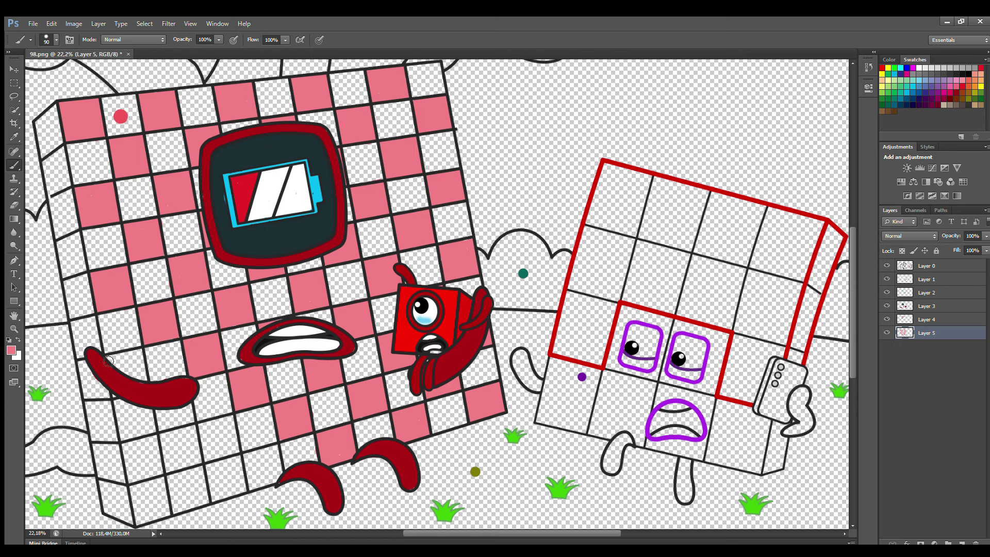
mouse_move(108, 360)
left_mouse_down()
mouse_move(141, 367)
mouse_move(122, 389)
left_mouse_up()
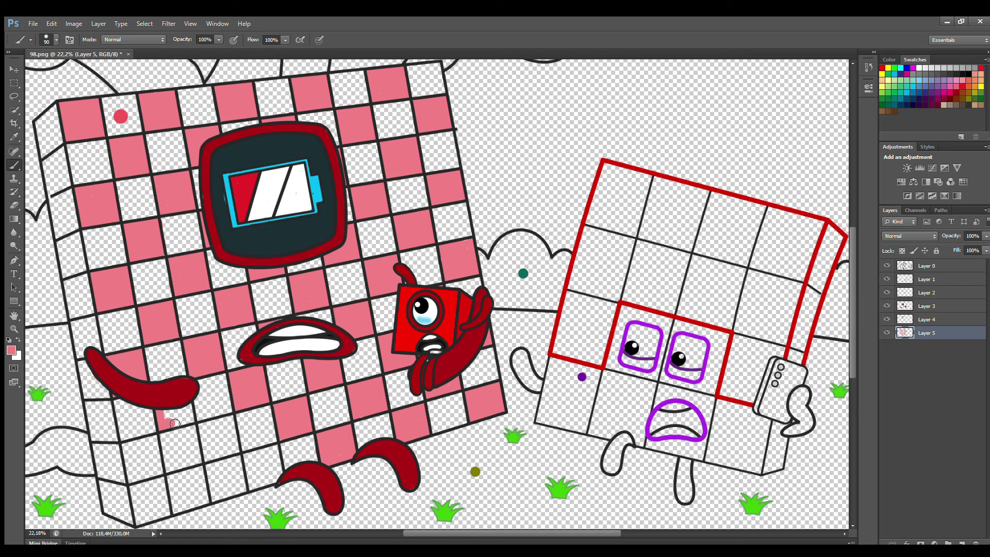
mouse_move(175, 423)
left_mouse_down()
mouse_move(209, 459)
mouse_move(234, 430)
mouse_move(217, 438)
mouse_move(254, 487)
mouse_move(273, 451)
mouse_move(258, 481)
left_mouse_up()
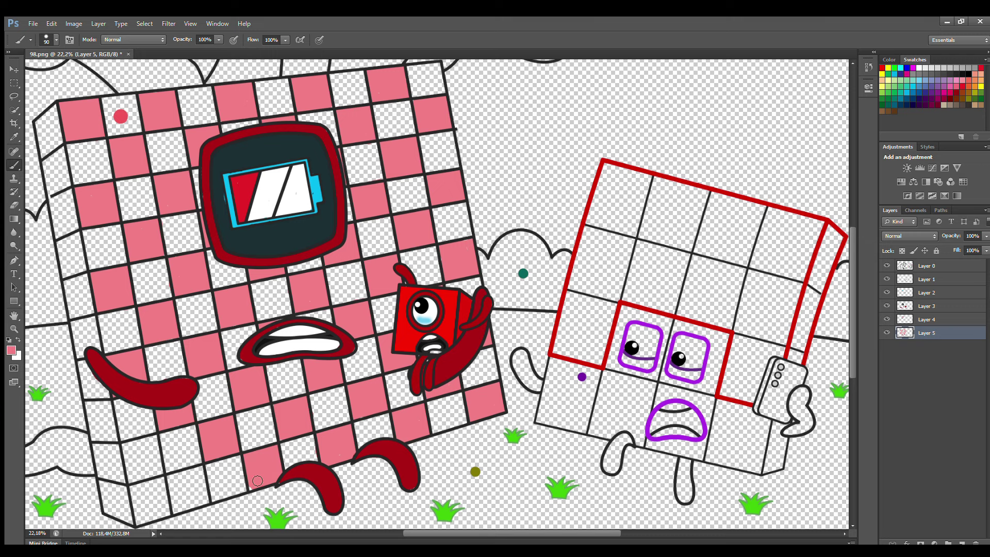
mouse_move(172, 480)
left_mouse_down()
mouse_move(199, 493)
mouse_move(186, 487)
mouse_move(182, 503)
left_mouse_up()
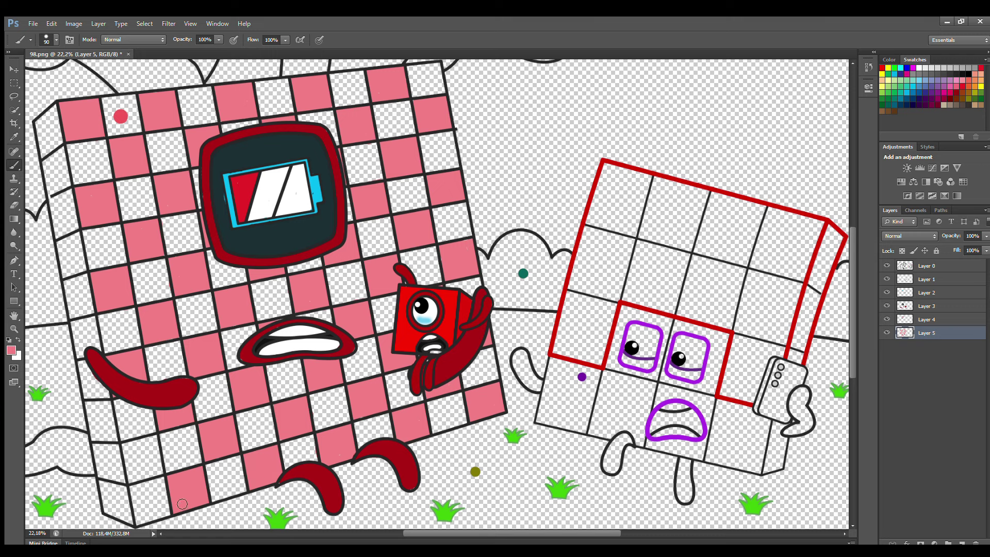
mouse_move(126, 444)
left_mouse_down()
mouse_move(140, 479)
mouse_move(154, 441)
mouse_move(145, 453)
left_mouse_up()
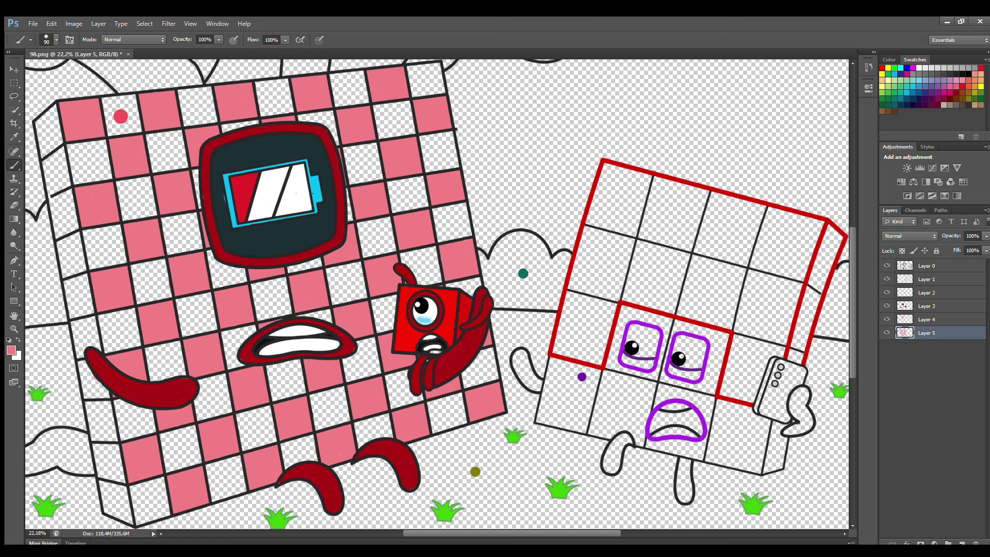
Add a layer below Layer 5, sample the darker pink dot and paint the empty squares along the block's left and bottom edges
key("ctrl+shift+alt+n")
key("ctrl+bracketleft")
left_click(15, 137)
left_click(120, 117)
key("b")
key("bracketright")
key("bracketright")
key("bracketright")
mouse_move(74, 147)
left_mouse_down()
mouse_move(145, 518)
mouse_move(288, 474)
left_mouse_up()
With a smaller brush, paint darker pink in the empty squares along the block's right and top edges
key("bracketleft")
key("bracketleft")
key("bracketleft")
key("bracketleft")
key("bracketleft")
mouse_move(423, 437)
left_mouse_down()
mouse_move(495, 390)
mouse_move(478, 346)
left_mouse_up()
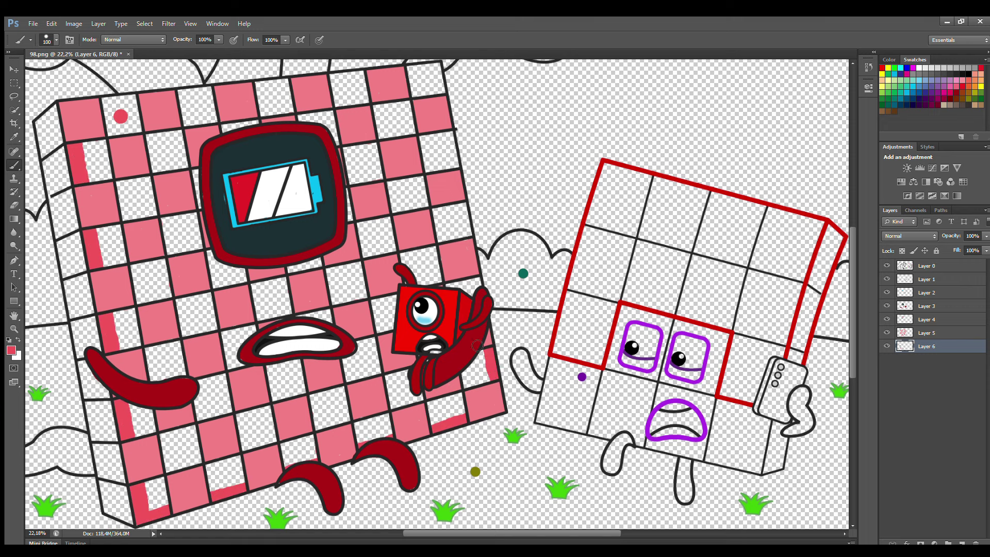
mouse_move(469, 240)
left_mouse_down()
mouse_move(442, 96)
mouse_move(424, 68)
mouse_move(108, 111)
left_mouse_up()
Enlarge the brush and fill the rest of the large block's empty front squares with the darker pink
key("bracketright")
key("bracketright")
key("bracketright")
key("bracketright")
key("bracketright")
key("bracketright")
mouse_move(118, 120)
left_mouse_down()
mouse_move(428, 88)
mouse_move(456, 413)
mouse_move(224, 484)
mouse_move(140, 354)
mouse_move(165, 144)
mouse_move(408, 216)
mouse_move(361, 415)
mouse_move(227, 262)
mouse_move(175, 234)
mouse_move(182, 336)
mouse_move(284, 442)
mouse_move(331, 319)
mouse_move(323, 379)
left_mouse_up()
Choose a deeper shade of the dark pink, add a layer below Layer 6 and paint the large block's side face
left_click(12, 350)
left_click(452, 183)
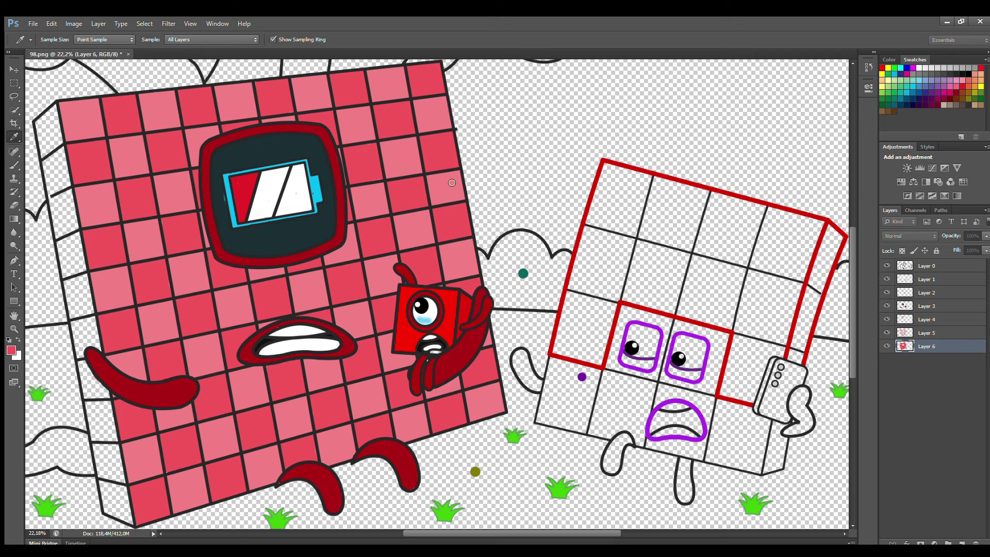
left_click(589, 157)
key("ctrl+shift+alt+n")
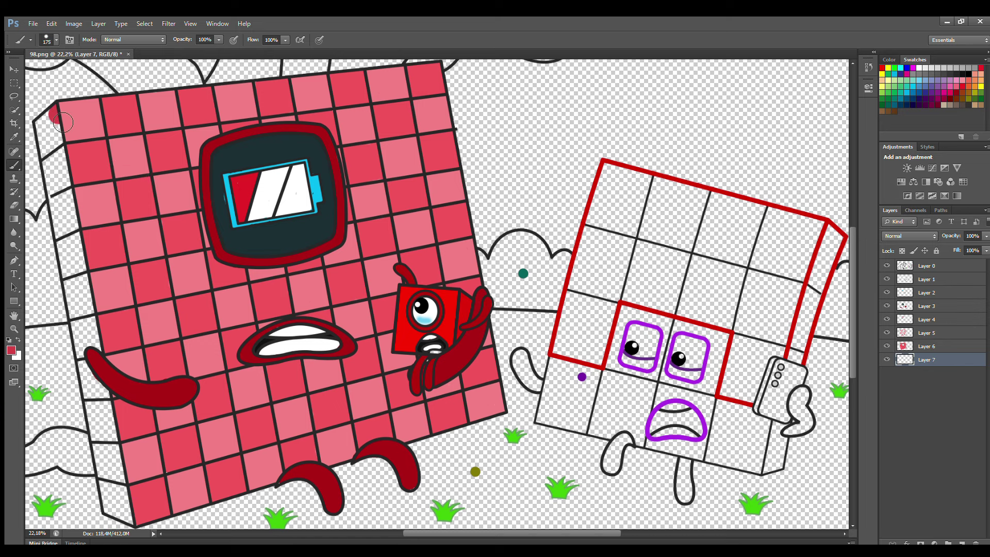
key("bracketleft")
key("bracketleft")
key("bracketleft")
key("bracketleft")
mouse_move(54, 111)
left_mouse_down()
mouse_move(48, 134)
mouse_move(103, 464)
mouse_move(125, 518)
mouse_move(70, 173)
left_mouse_up()
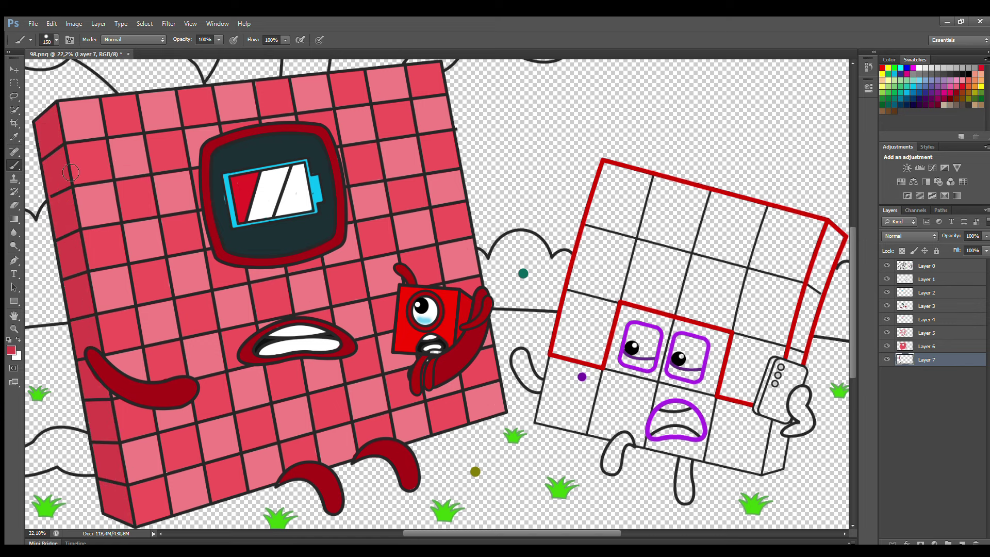
On Layer 1, paint the smaller block's eye whites and teeth white
left_click(924, 282)
left_click(672, 328, "alt")
mouse_move(631, 347)
left_mouse_down()
mouse_move(646, 340)
mouse_move(642, 351)
mouse_move(691, 361)
left_mouse_up()
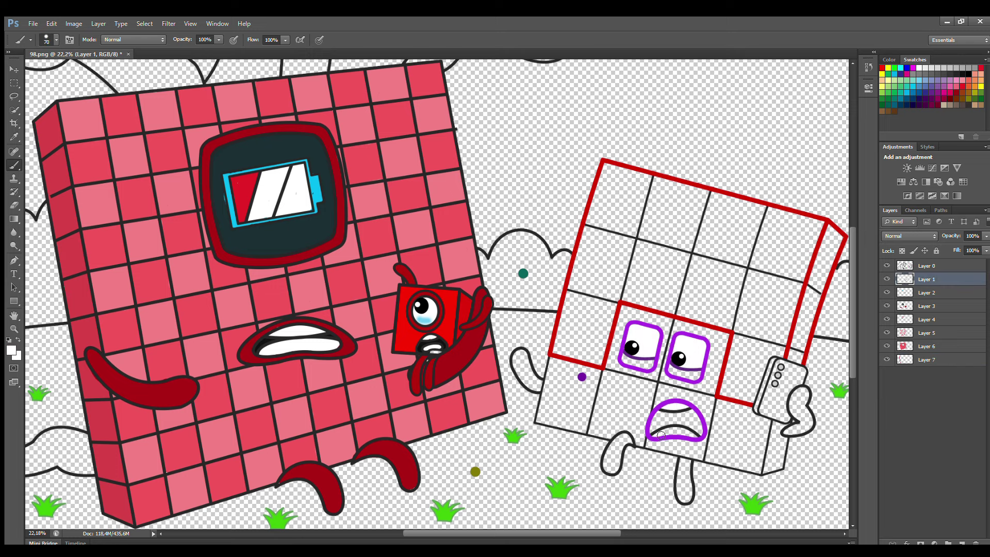
Sample the bright purple of the eye outline and paint both arms and both legs of the smaller block
left_click(659, 346, "alt")
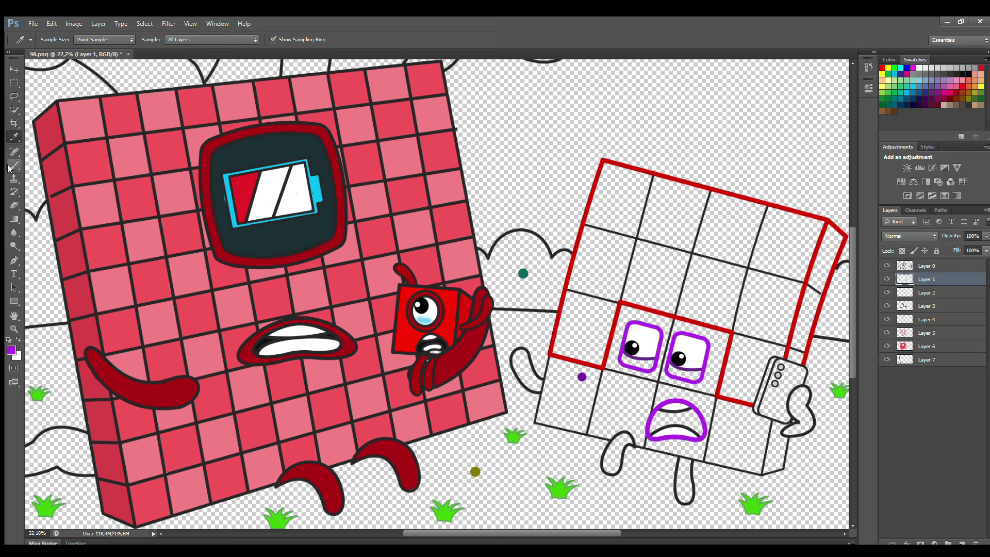
left_click_drag(542, 385, 530, 370)
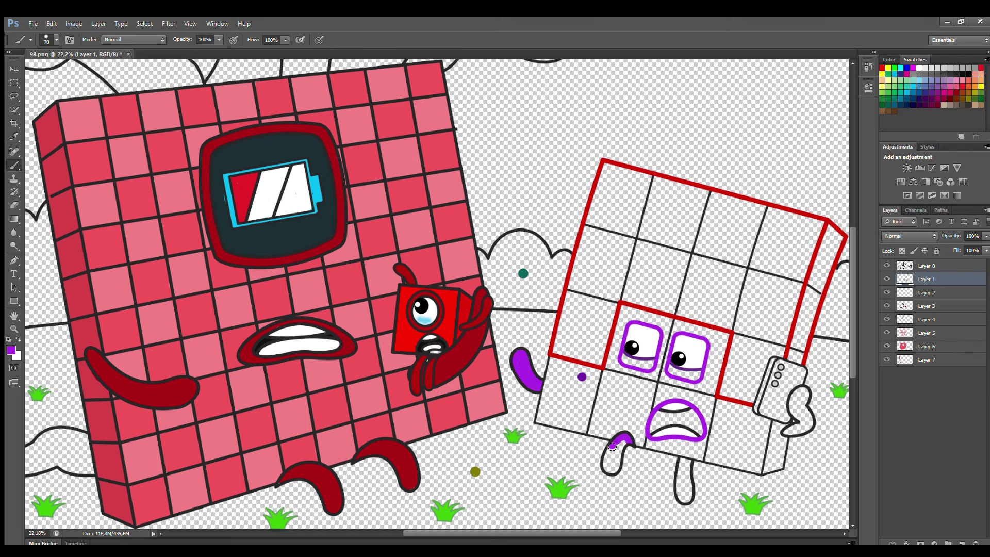
left_click_drag(612, 446, 622, 452)
left_click_drag(683, 460, 690, 483)
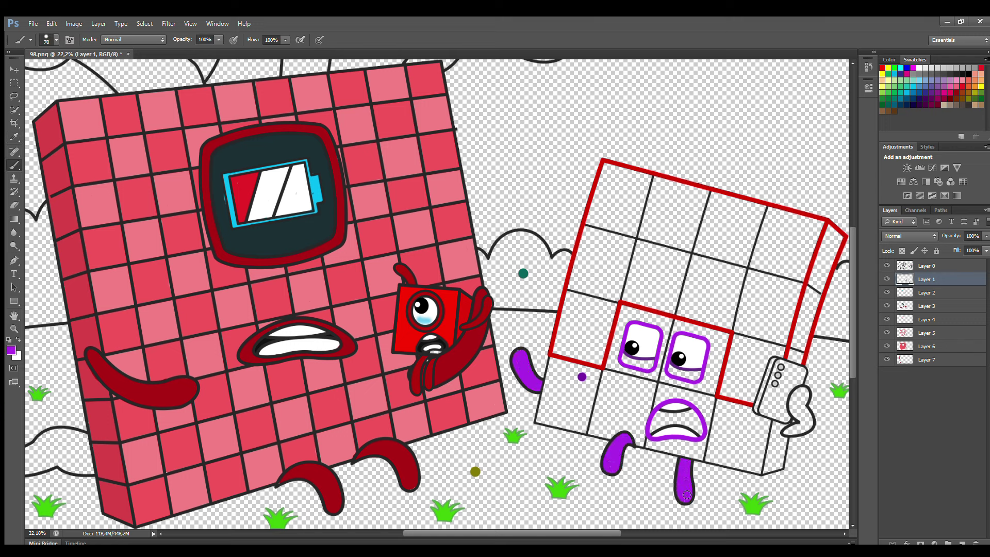
left_click_drag(798, 419, 804, 404)
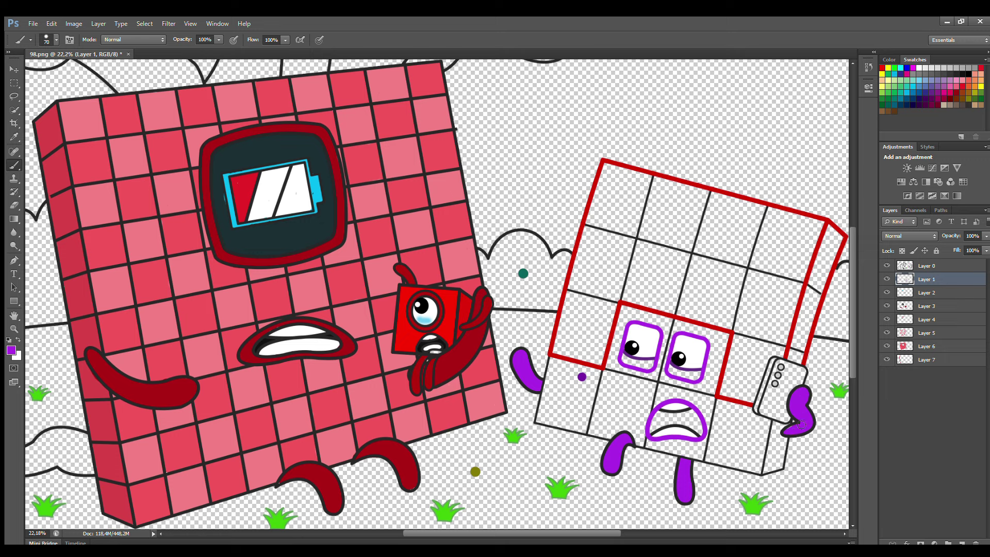
Paint the phone's back cyan on Layer 2 and its narrow side dark navy on Layer 3
left_click(930, 294)
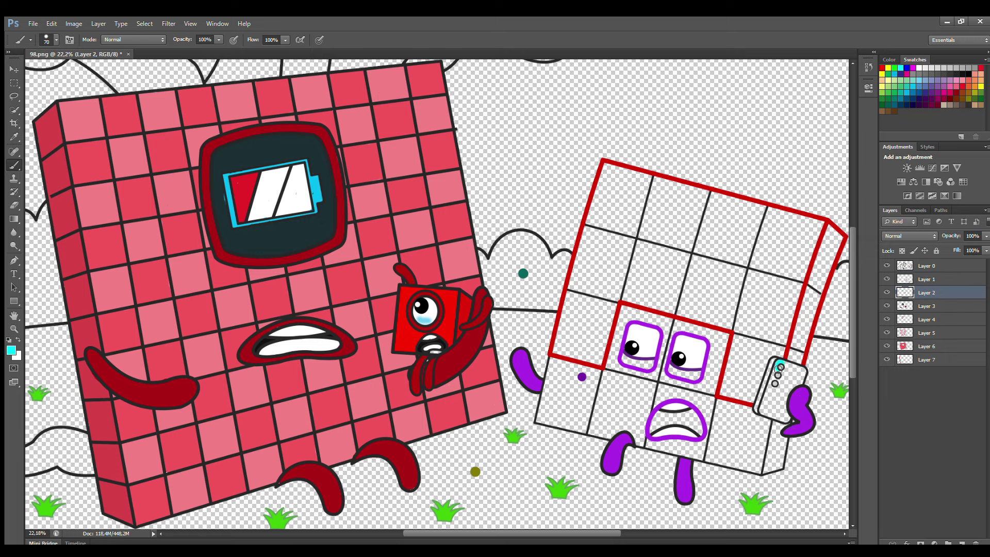
key("bracketright")
key("bracketright")
mouse_move(783, 377)
left_mouse_down()
mouse_move(775, 403)
mouse_move(776, 364)
left_mouse_up()
left_click(926, 305)
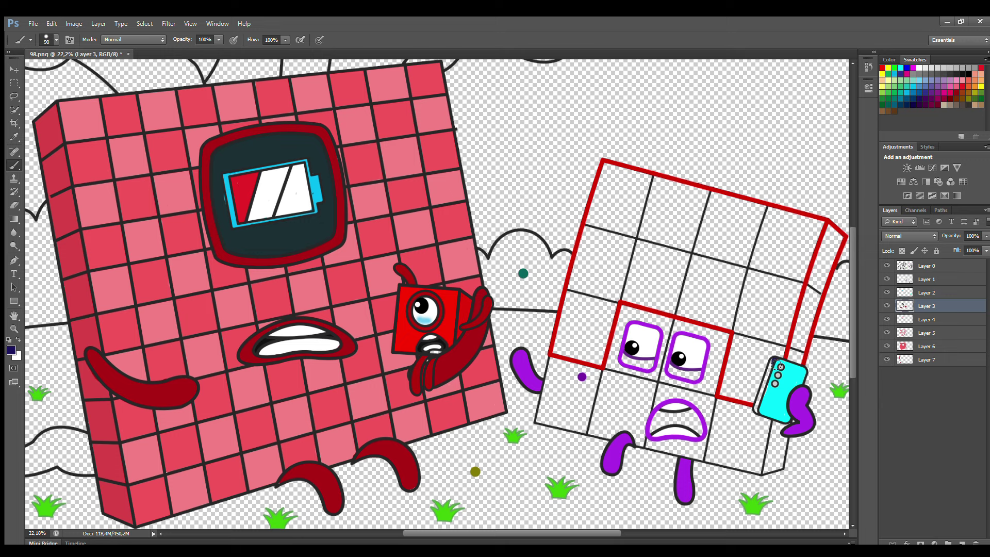
Fill the smaller block's mouth with black on Layer 2 and paint the lower part of its eyes dark purple
left_click(922, 319)
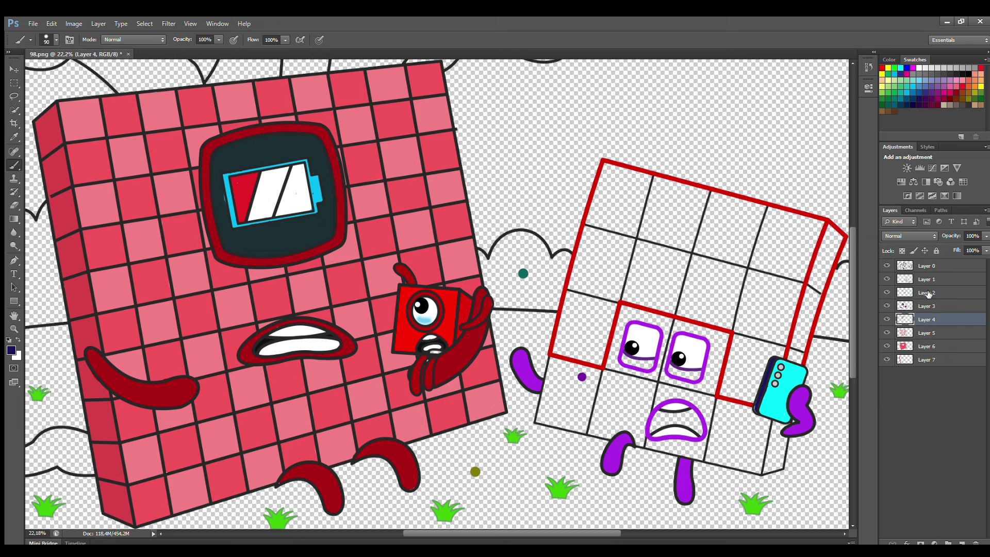
left_click(927, 295)
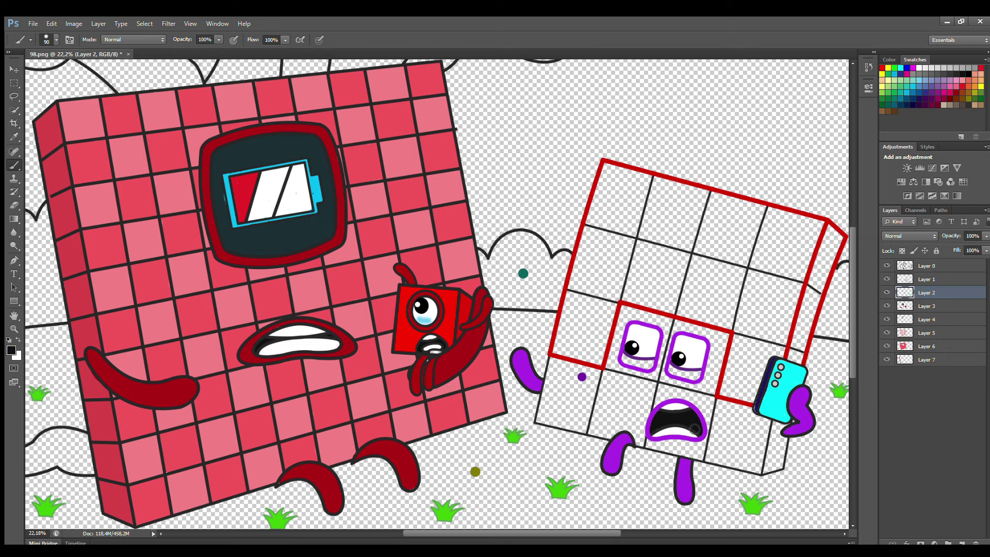
left_click(628, 340, "alt")
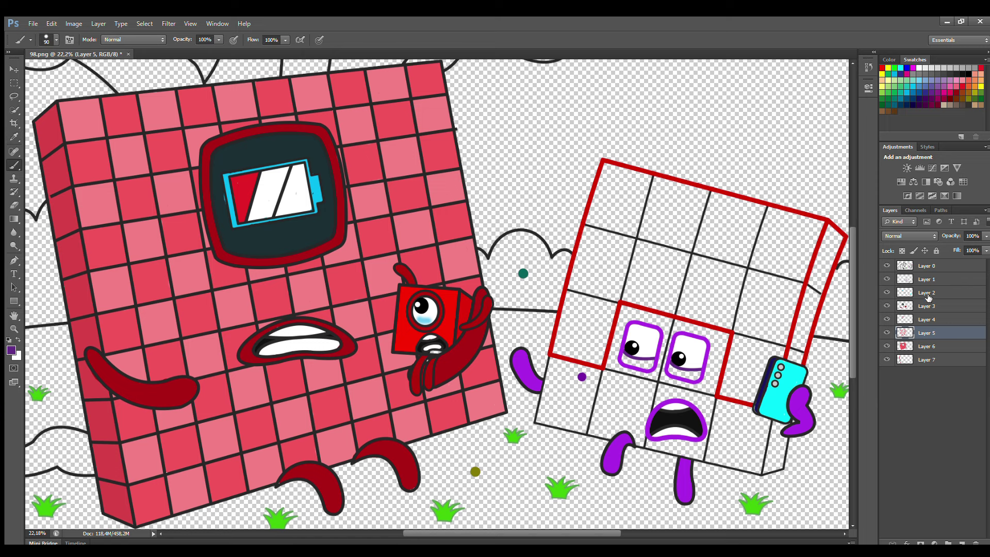
left_click_drag(624, 358, 638, 365)
key("alt+bracketright")
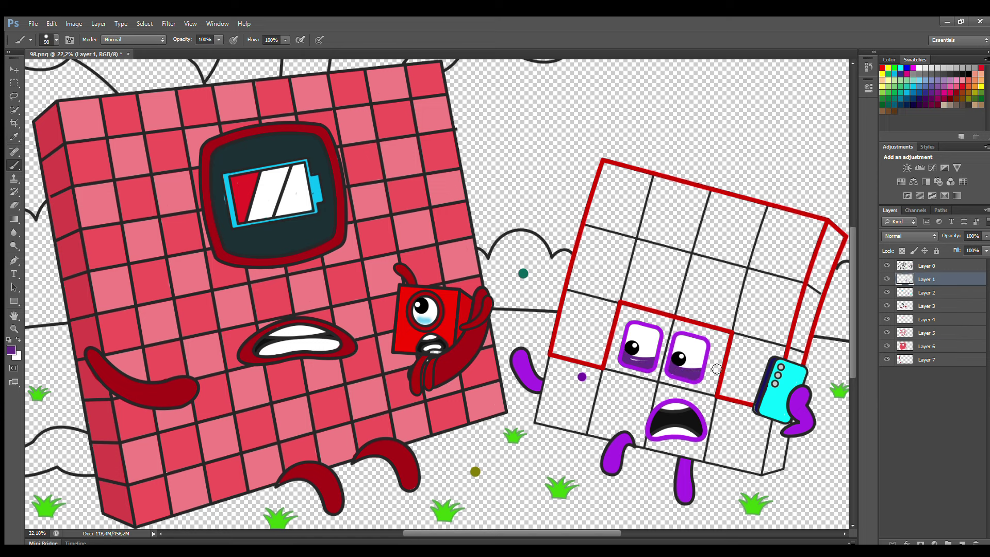
On Layer 5, sample the dark purple dot and paint along the inner edges of the smaller block's lower section
left_click(928, 320)
left_click(927, 332)
left_click(582, 377, "alt")
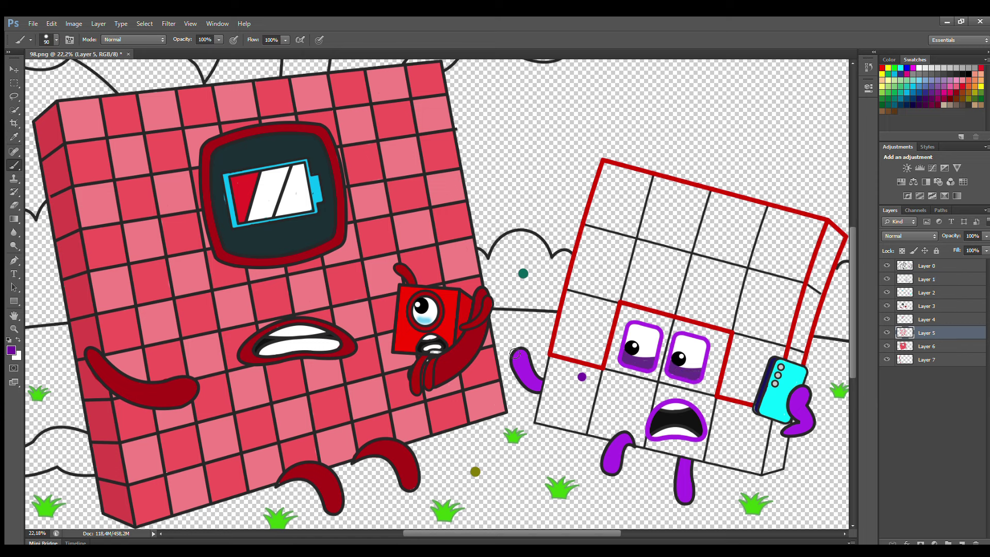
left_click_drag(588, 431, 762, 471)
mouse_move(724, 405)
left_mouse_down()
mouse_move(716, 372)
mouse_move(725, 337)
mouse_move(642, 313)
mouse_move(611, 363)
left_mouse_up()
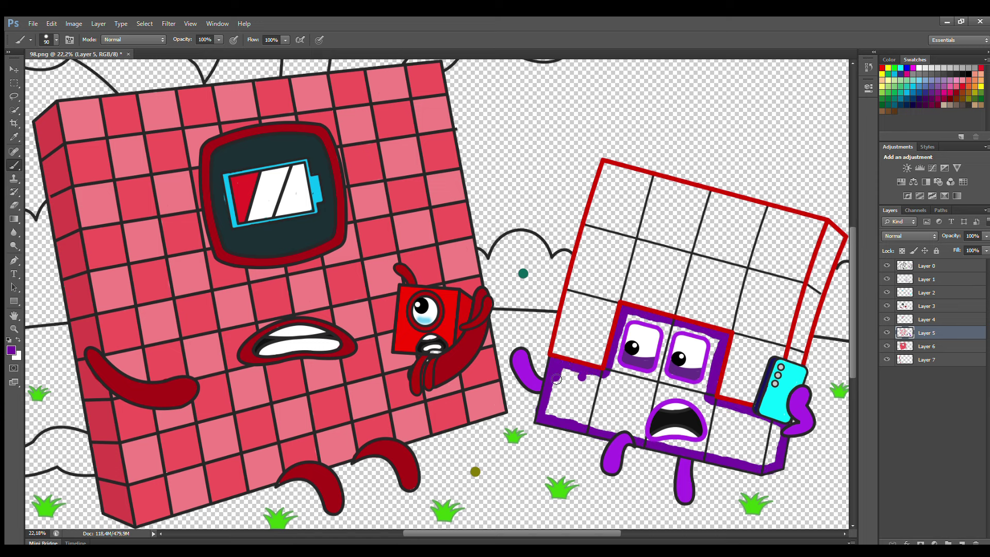
Enlarge the brush and fill the rest of the smaller block's lower section with dark purple
key("bracketright")
key("bracketright")
key("bracketright")
key("bracketright")
mouse_move(556, 379)
left_mouse_down()
mouse_move(639, 330)
mouse_move(701, 346)
mouse_move(714, 412)
mouse_move(777, 452)
mouse_move(695, 450)
mouse_move(562, 422)
mouse_move(649, 374)
mouse_move(654, 388)
mouse_move(576, 406)
mouse_move(762, 445)
mouse_move(670, 415)
left_mouse_up()
Sample the red outline colour and paint the side face of the smaller block's upper section red
key("i")
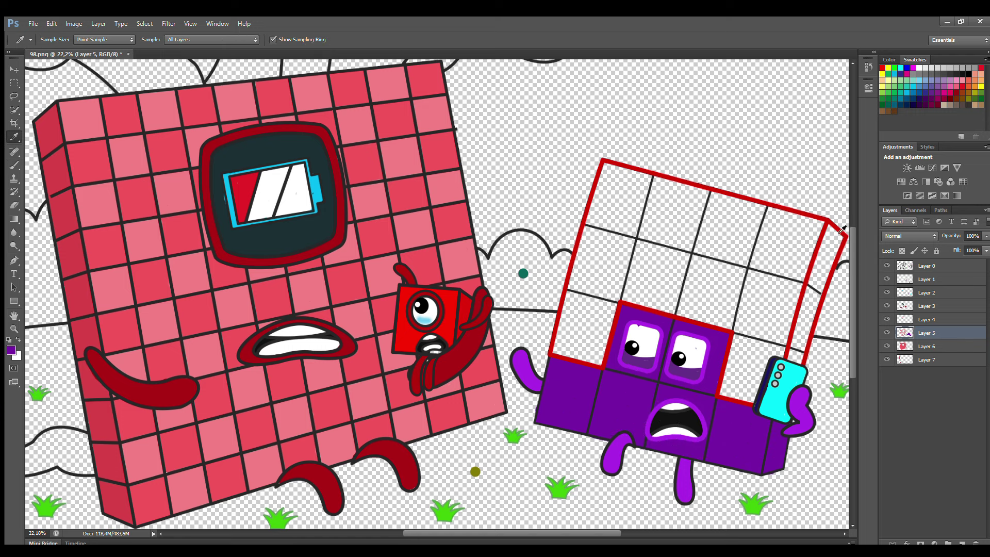
left_click(842, 230)
key("b")
mouse_move(830, 226)
left_mouse_down()
mouse_move(802, 362)
mouse_move(837, 237)
left_mouse_up()
On Layer 6, paint all the squares inside the smaller block's red outline white, enlarging the brush to 200
left_click(926, 345)
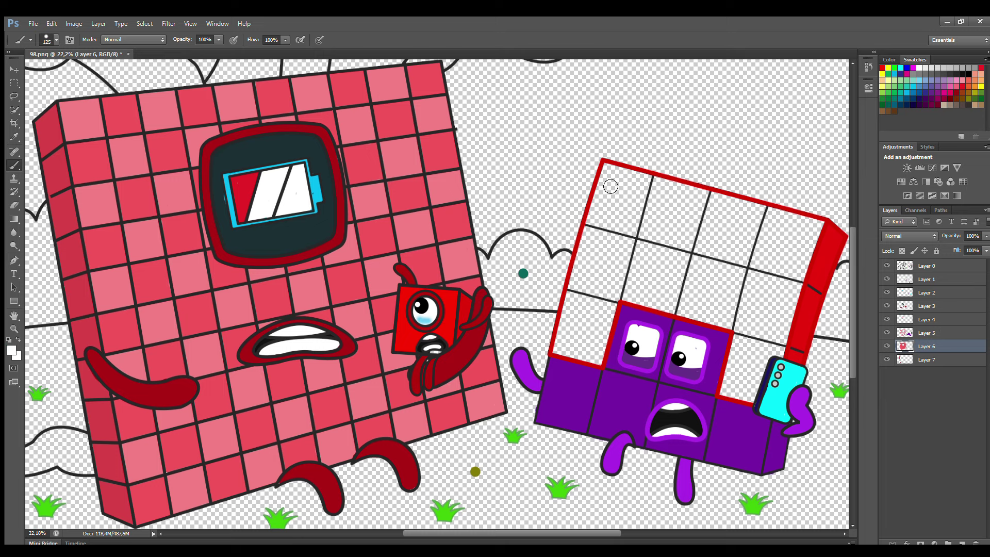
mouse_move(594, 225)
left_mouse_down()
mouse_move(567, 331)
mouse_move(687, 386)
mouse_move(769, 387)
mouse_move(815, 250)
mouse_move(789, 218)
mouse_move(630, 178)
mouse_move(615, 191)
mouse_move(784, 237)
mouse_move(632, 208)
mouse_move(586, 355)
mouse_move(601, 332)
mouse_move(802, 271)
mouse_move(790, 297)
mouse_move(643, 281)
mouse_move(740, 363)
mouse_move(745, 392)
left_mouse_up()
key("bracketright")
key("bracketright")
key("bracketright")
scroll(745, 391, "down", 2)
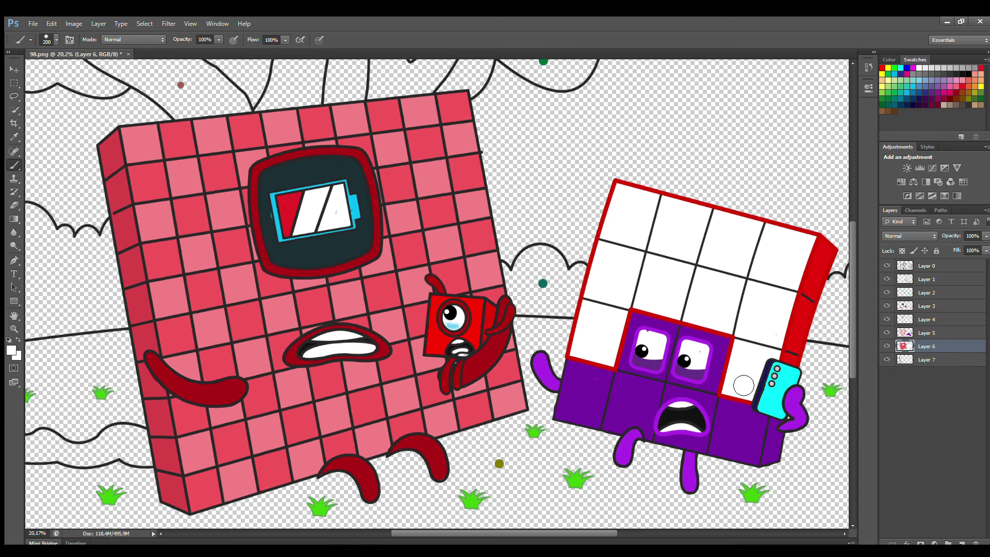
Add a layer below Layer 7, sample the brown dot and paint the tree trunk and its branches
left_click(927, 361)
left_click(962, 543)
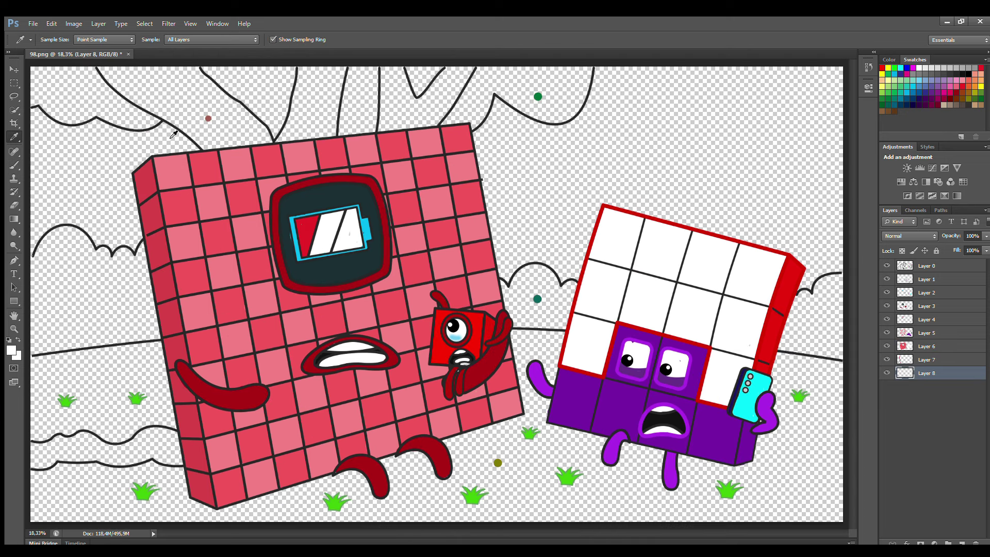
left_click(209, 118, "alt")
left_click_drag(103, 67, 211, 147)
mouse_move(188, 72)
left_mouse_down()
mouse_move(289, 139)
mouse_move(335, 70)
mouse_move(341, 103)
mouse_move(320, 147)
left_mouse_up()
mouse_move(243, 137)
left_mouse_down()
mouse_move(133, 79)
mouse_move(185, 85)
left_mouse_up()
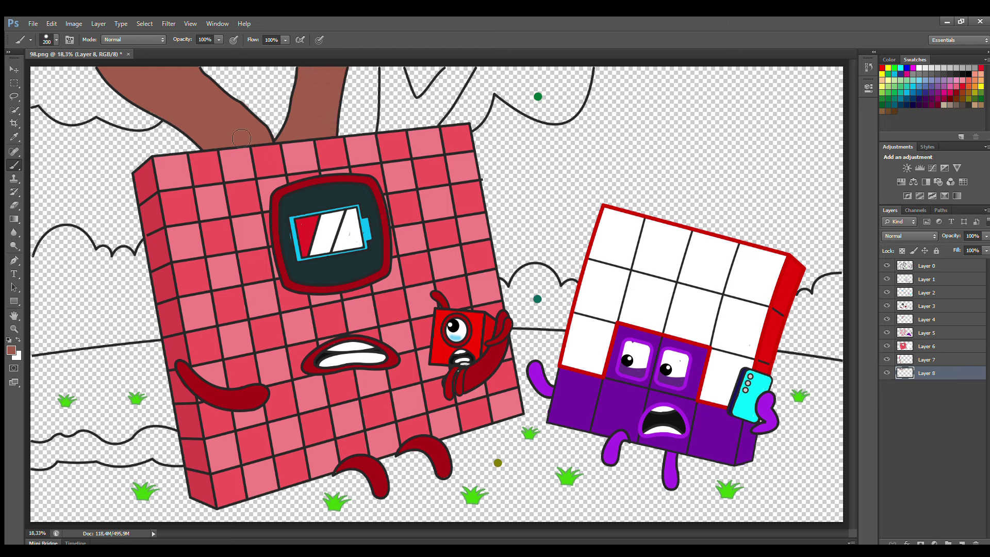
mouse_move(387, 67)
left_mouse_down()
mouse_move(392, 111)
mouse_move(403, 82)
mouse_move(412, 104)
mouse_move(437, 103)
mouse_move(462, 70)
mouse_move(467, 79)
mouse_move(445, 111)
mouse_move(404, 116)
left_mouse_up()
Add a layer below Layer 8, sample the green dot and paint the tree's foliage around the branches
key("ctrl+shift+alt+n")
key("ctrl+[")
key("i")
left_click(539, 98)
key("b")
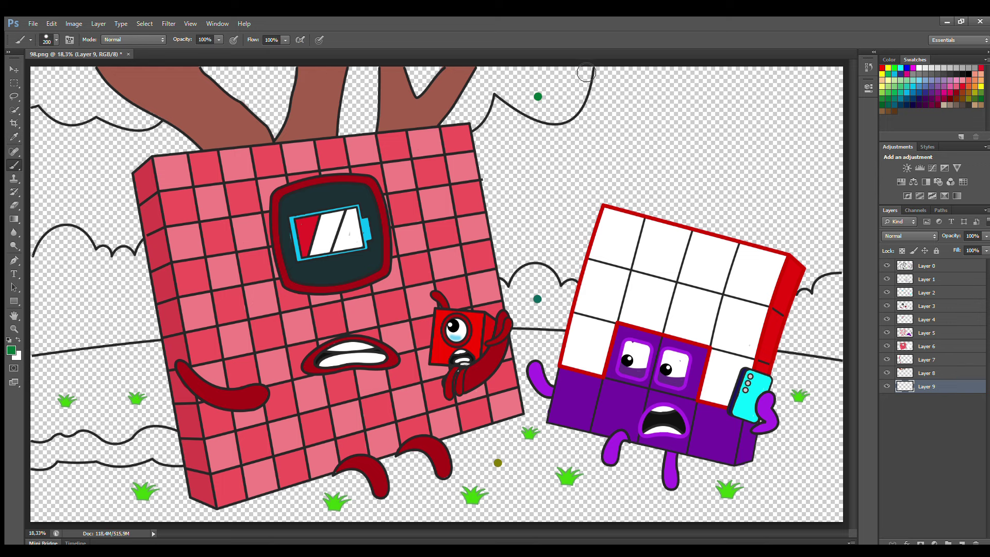
mouse_move(592, 68)
left_mouse_down()
mouse_move(581, 107)
mouse_move(556, 121)
mouse_move(495, 91)
mouse_move(485, 114)
left_mouse_up()
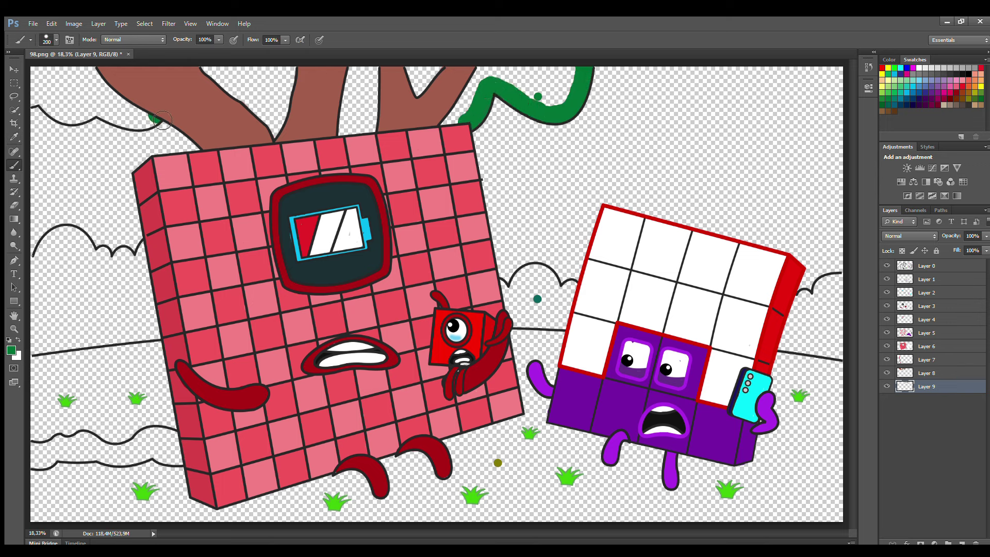
mouse_move(161, 120)
left_mouse_down()
mouse_move(68, 119)
mouse_move(50, 106)
mouse_move(40, 78)
mouse_move(131, 108)
mouse_move(76, 94)
mouse_move(193, 90)
mouse_move(327, 137)
mouse_move(293, 144)
mouse_move(248, 78)
mouse_move(295, 80)
mouse_move(367, 135)
mouse_move(413, 74)
mouse_move(416, 89)
mouse_move(484, 83)
mouse_move(557, 101)
left_mouse_up()
Sample the olive dot and paint along the underside of the horizon line on Layer 9
key("i")
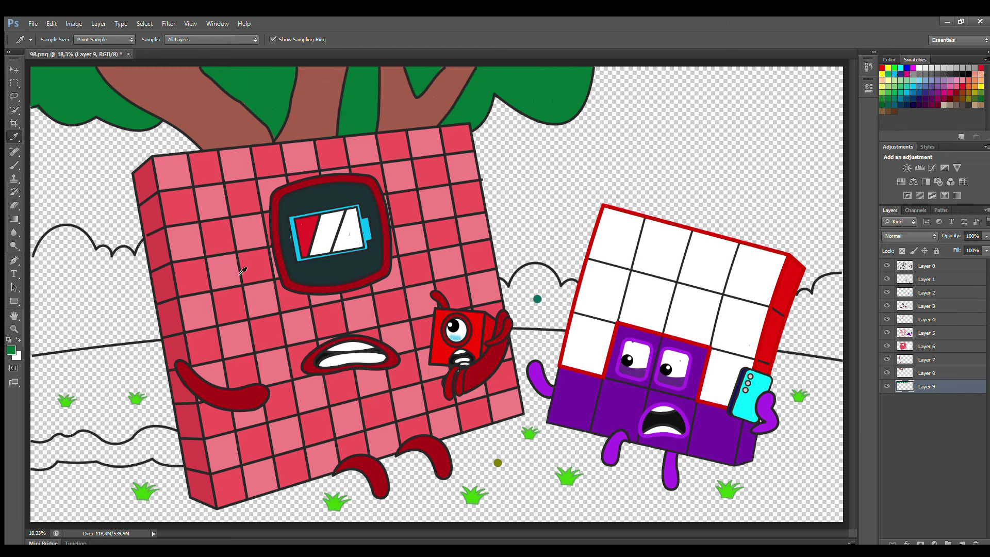
key("b")
left_click_drag(32, 363, 169, 354)
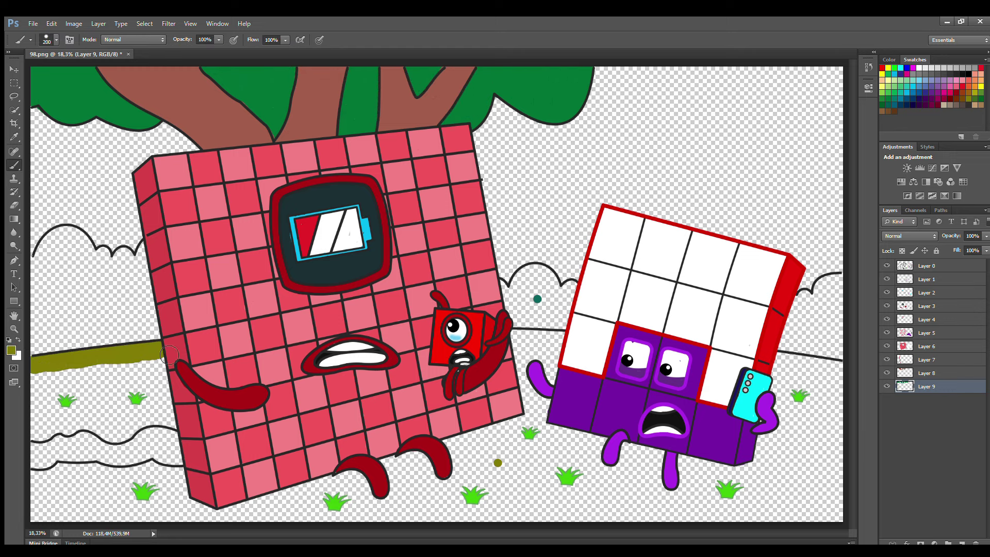
left_click_drag(524, 343, 560, 333)
mouse_move(781, 367)
left_mouse_down()
mouse_move(840, 374)
mouse_move(760, 381)
left_mouse_up()
Enlarge the brush to 500 to fill the remaining ground with olive, and paint the path in the tree's brown on Layer 8
key("bracketright")
key("bracketright")
key("bracketright")
key("bracketright")
key("bracketright")
key("bracketright")
mouse_move(832, 412)
left_mouse_down()
mouse_move(526, 386)
mouse_move(558, 407)
mouse_move(81, 402)
mouse_move(54, 428)
mouse_move(128, 461)
mouse_move(72, 500)
mouse_move(517, 444)
mouse_move(706, 461)
mouse_move(741, 450)
mouse_move(452, 490)
mouse_move(805, 519)
mouse_move(537, 451)
mouse_move(44, 518)
left_mouse_up()
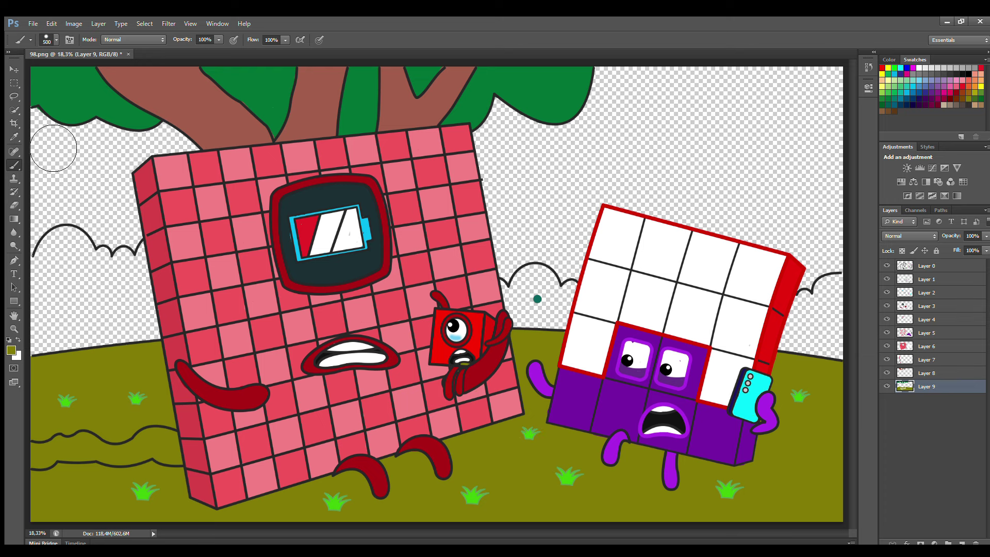
left_click(131, 96, "alt")
left_click(927, 373)
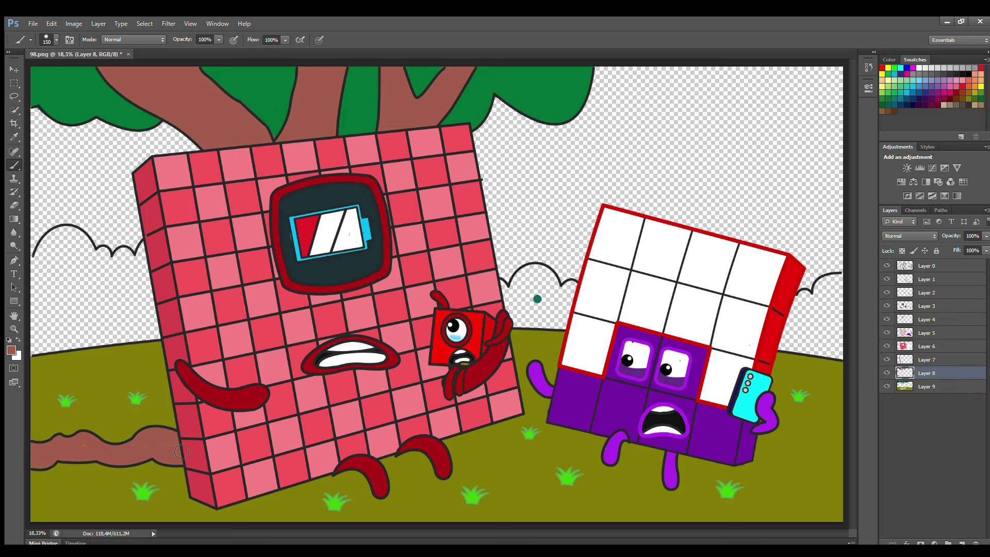
On Layer 9, choose a darker olive and paint soft ground shadows beneath both blocks with a 600 brush
left_click(922, 387)
left_click(14, 137)
left_click(382, 302)
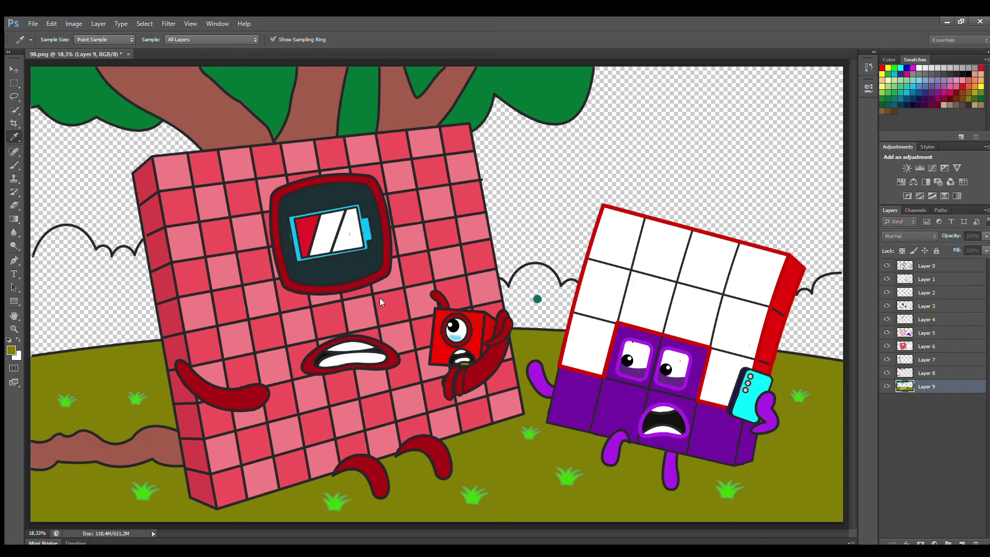
key("b")
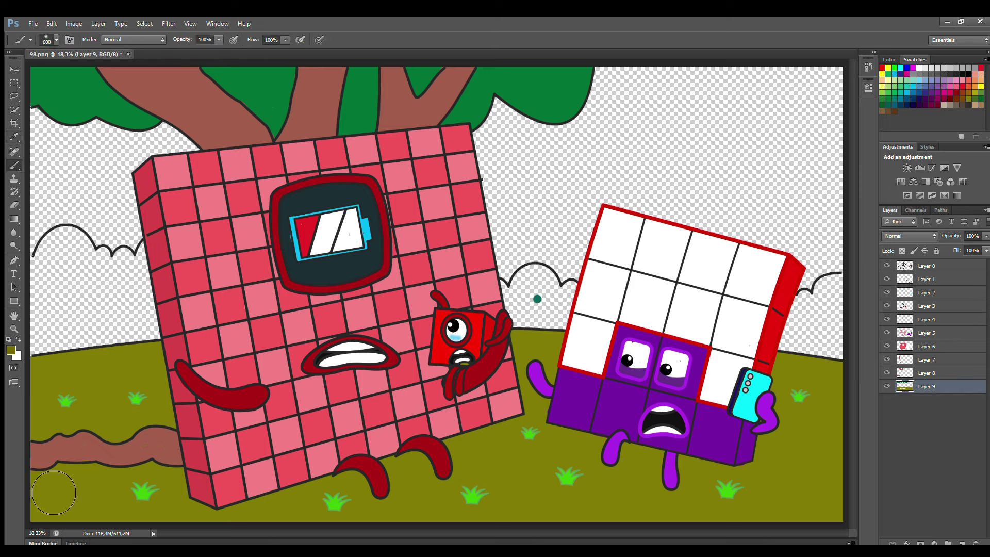
left_click_drag(53, 493, 403, 511)
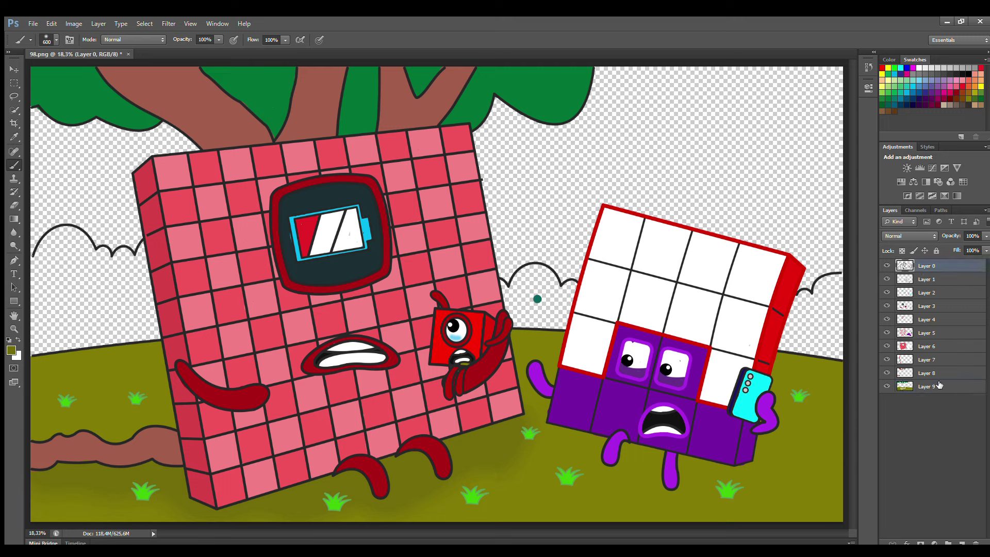
left_click_drag(609, 494, 703, 510)
left_click_drag(567, 462, 727, 508)
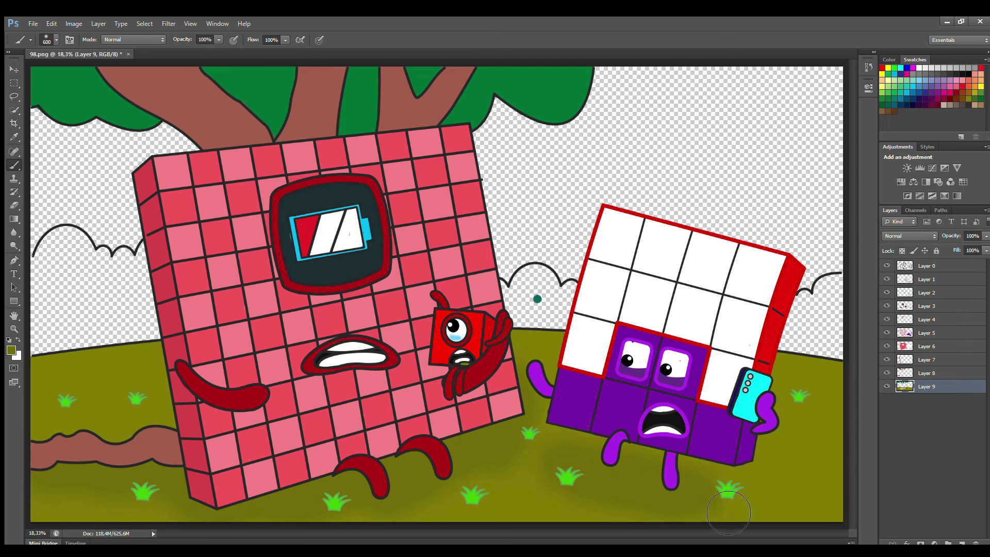
Add a layer below Layer 9, sample the teal dot and fill the large round bush beside the pink block with a 600 brush
left_click(960, 542)
left_click_drag(920, 390, 920, 420)
left_click(14, 136)
left_click(537, 299)
left_click(14, 167)
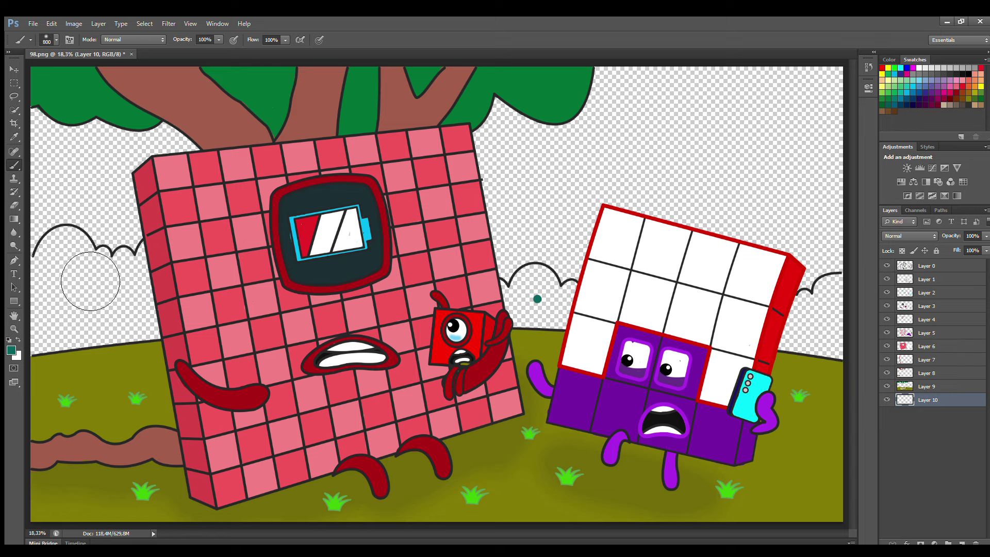
left_click(77, 263)
key("bracketleft")
key("ctrl+z")
key("bracketleft")
key("bracketleft")
left_click(67, 253)
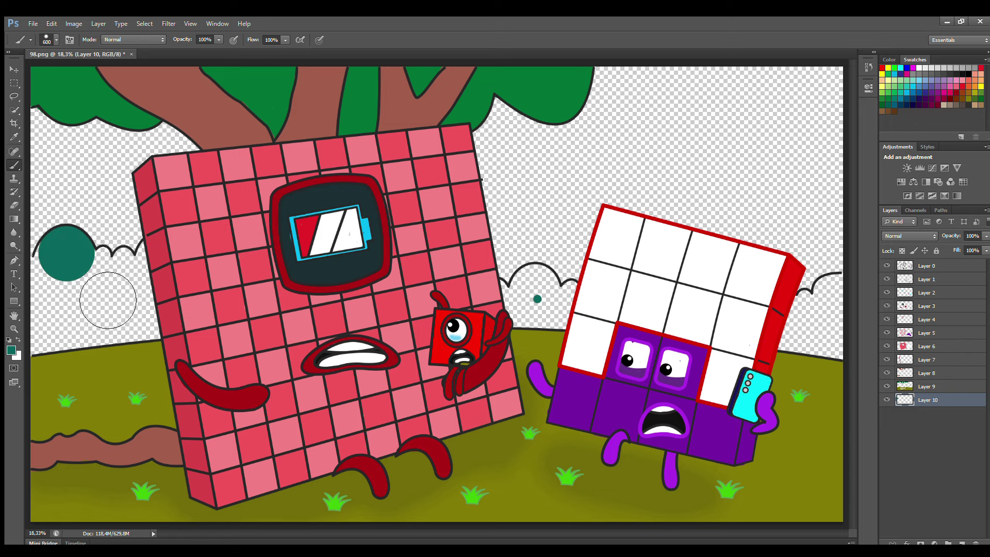
Paint the small bushes beside the pink block and the bushes between the two blocks teal, matching the brush size to each
key("bracketright")
left_click(124, 259)
left_click(147, 264)
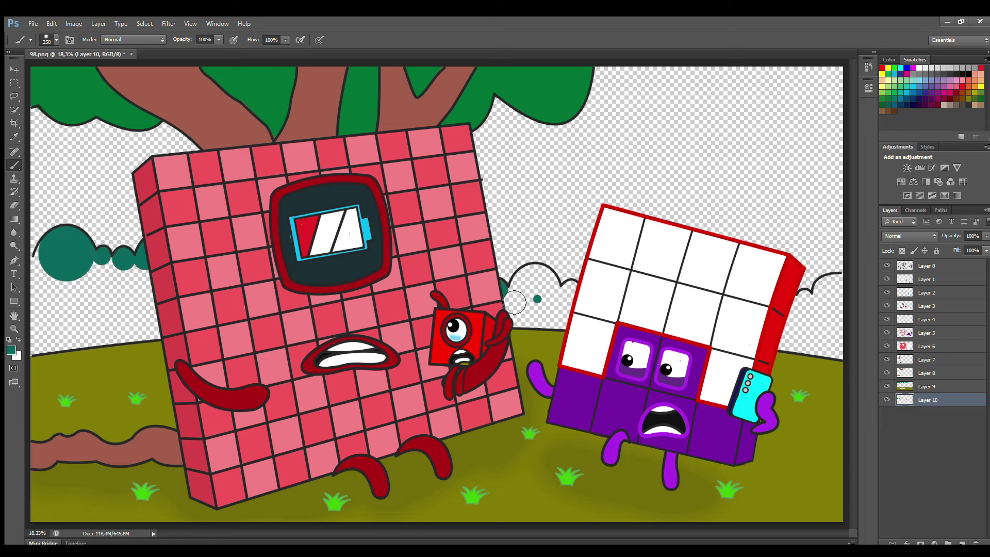
left_click(535, 286)
key("bracketleft")
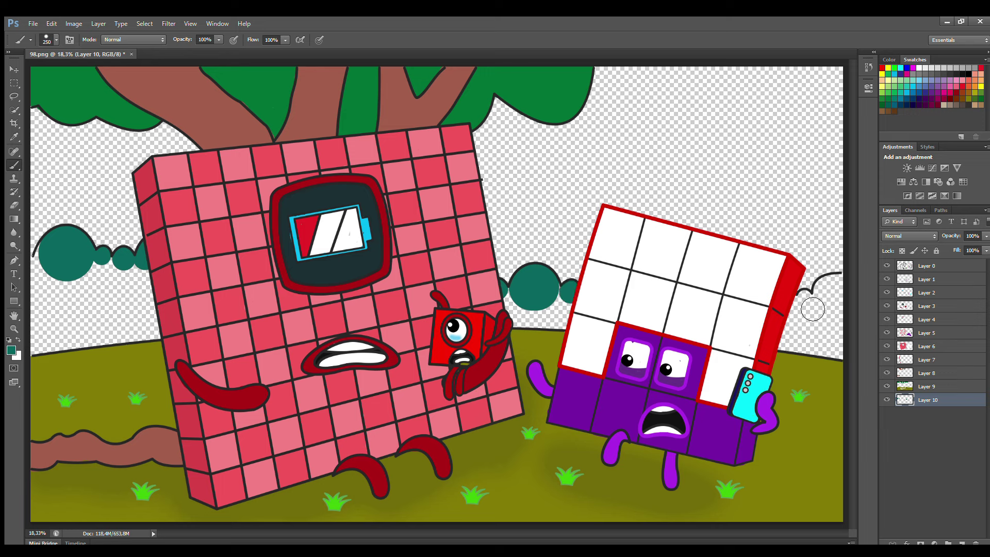
Enlarge the brush to 400 and fill the bushes behind both blocks with teal down to the ground on Layer 10
left_click(807, 305)
key("bracketright")
key("bracketright")
mouse_move(830, 293)
left_mouse_down()
mouse_move(799, 355)
mouse_move(568, 322)
mouse_move(547, 345)
left_mouse_up()
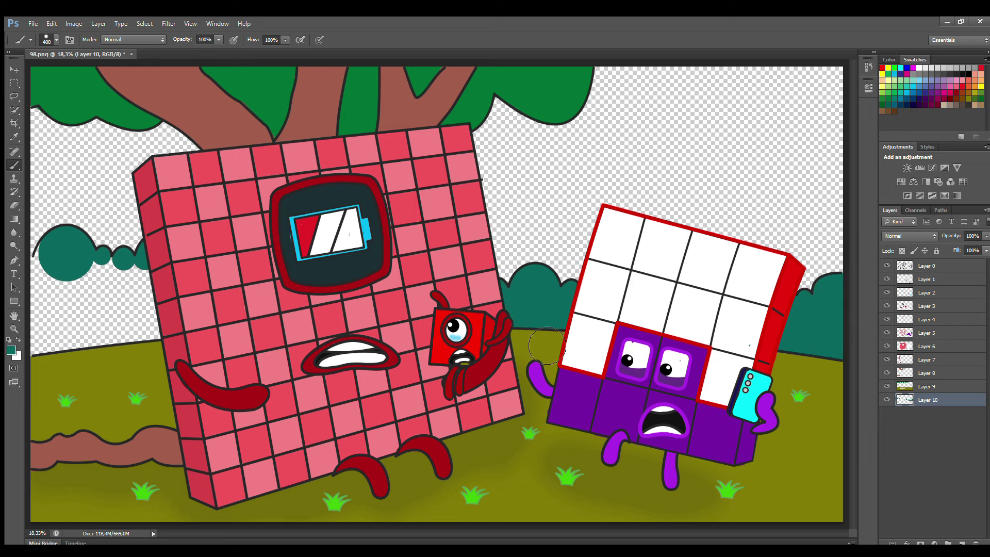
mouse_move(144, 289)
left_mouse_down()
mouse_move(62, 283)
mouse_move(59, 291)
mouse_move(111, 318)
mouse_move(50, 360)
left_mouse_up()
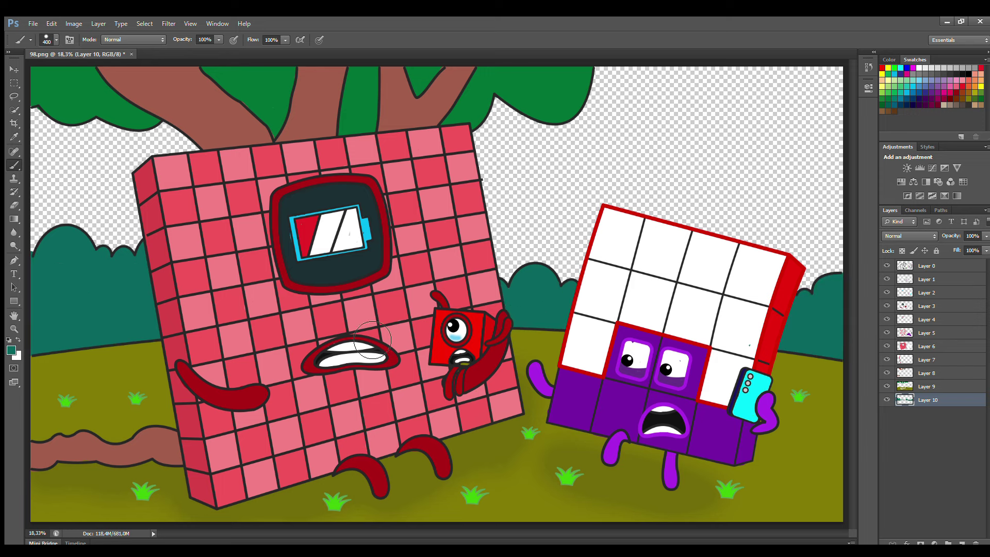
Add a layer below Layer 10 and paint a soft dark purple band above the bushes along the horizon with an 800 brush
key("ctrl+shift+alt+n")
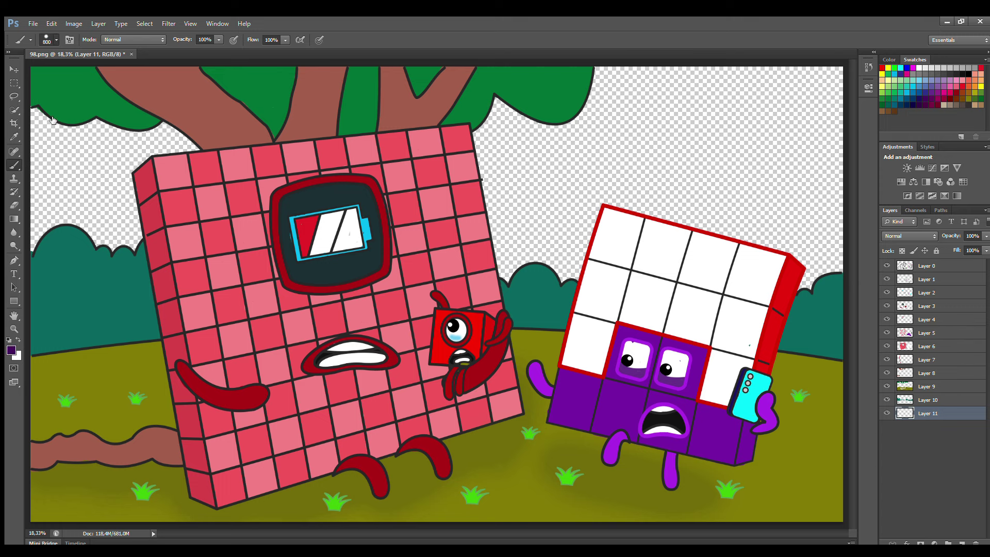
mouse_move(54, 227)
left_mouse_down()
mouse_move(820, 265)
mouse_move(711, 252)
left_mouse_up()
left_click(10, 350)
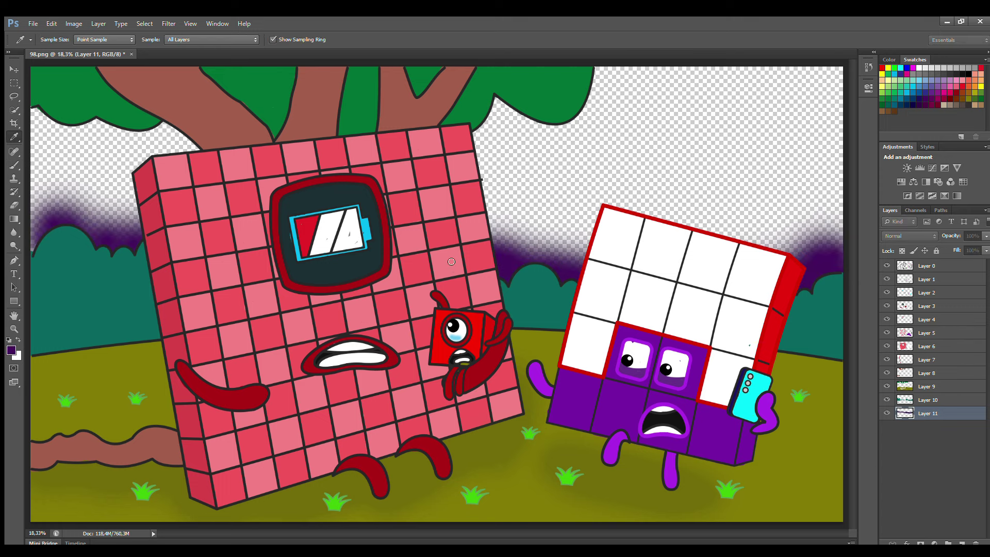
key("b")
left_click_drag(41, 219, 820, 245)
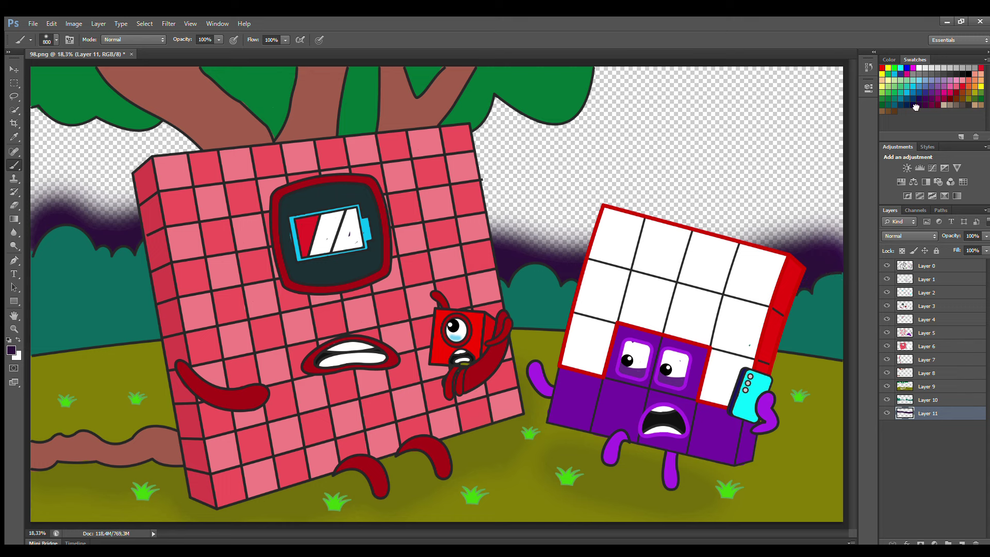
Add a layer below Layer 11 and fill the rest of the sky with dark navy blue using the 800 brush
key("ctrl+shift+alt+n")
mouse_move(60, 226)
left_mouse_down()
mouse_move(663, 317)
mouse_move(59, 259)
mouse_move(49, 172)
left_mouse_up()
left_click(11, 350)
left_click(589, 158)
mouse_move(42, 129)
left_mouse_down()
mouse_move(95, 161)
mouse_move(746, 231)
mouse_move(762, 133)
mouse_move(706, 172)
mouse_move(844, 109)
left_mouse_up()
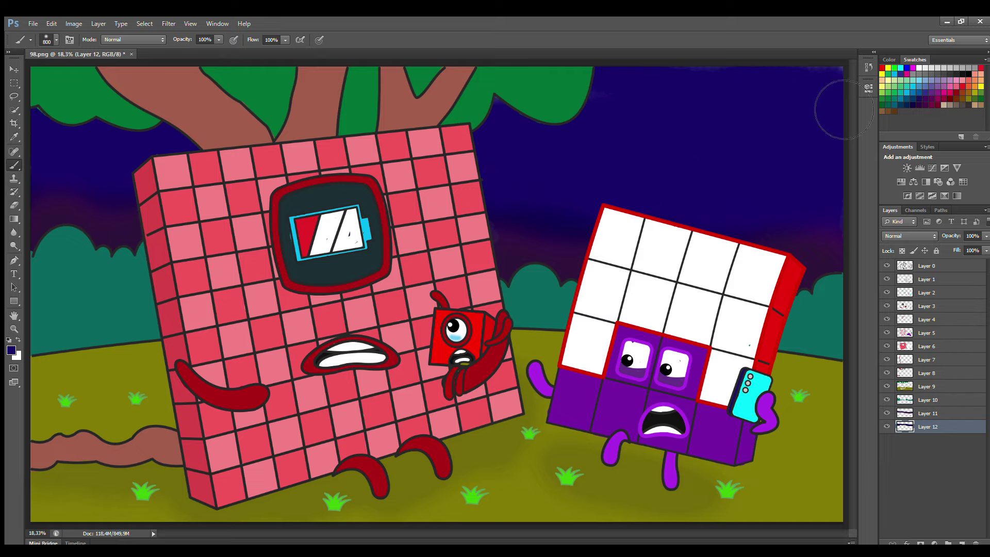